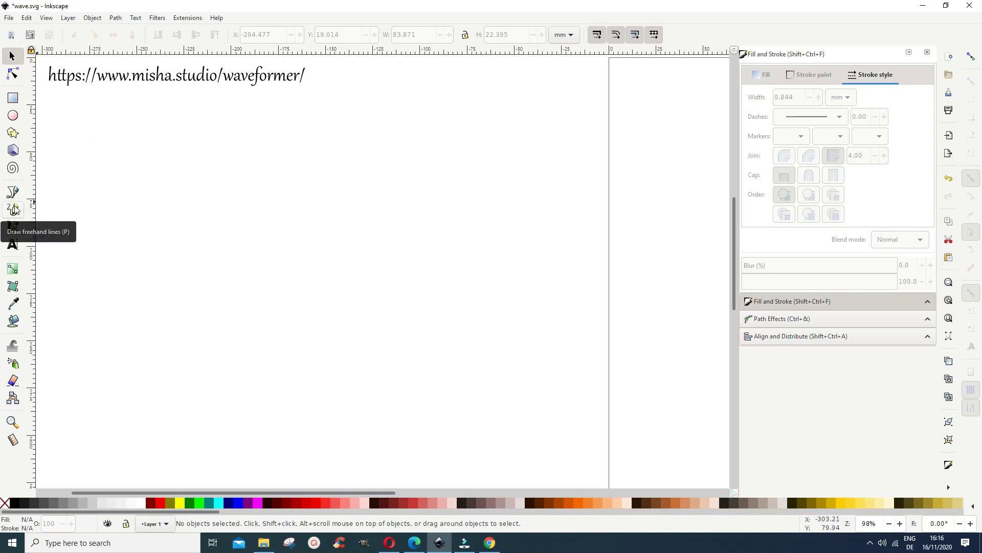
# Step: Draw an open zigzag path with four peaks, about 110 mm wide, below the URL text using straight Pen tool segments
pyautogui.click(12, 193)
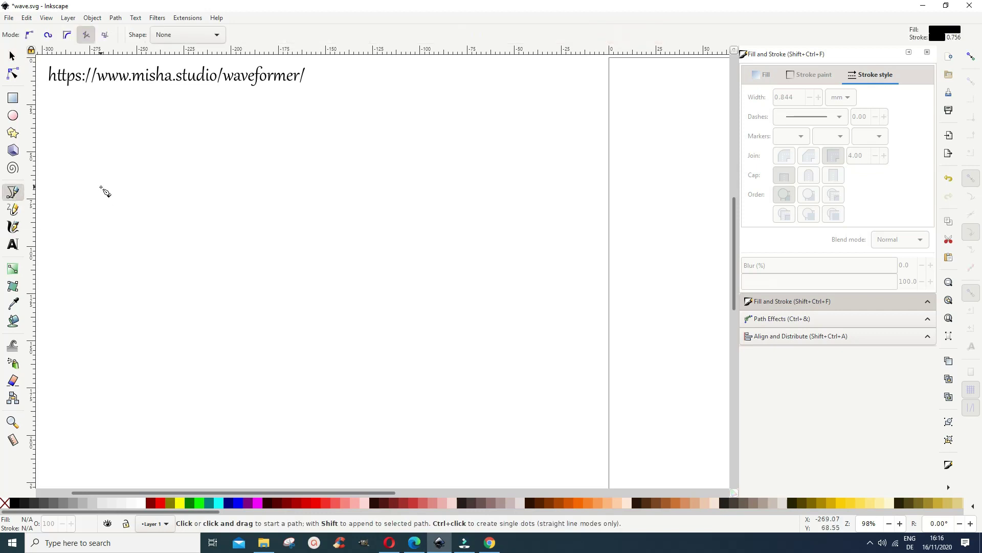
pyautogui.click(101, 186)
pyautogui.click(135, 145)
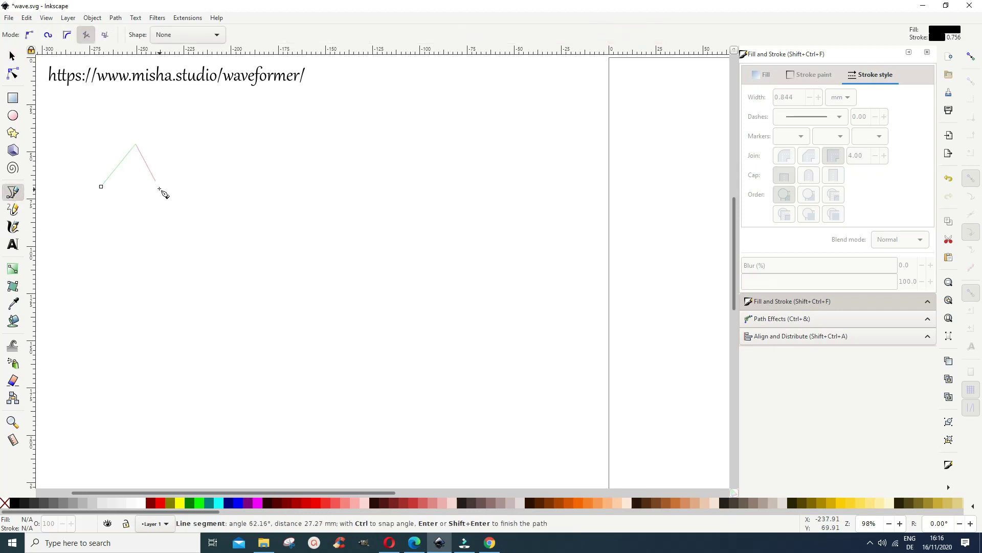
pyautogui.click(164, 196)
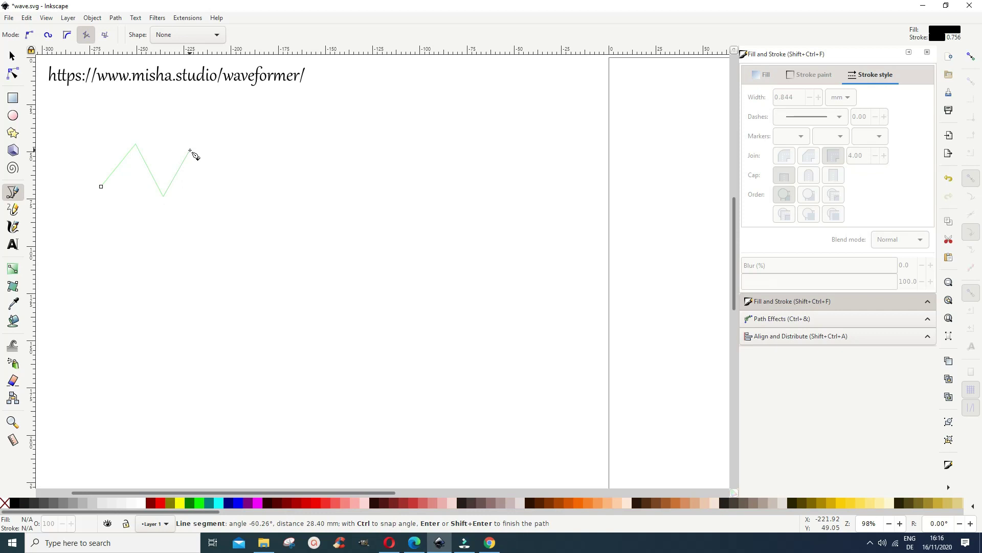
pyautogui.click(218, 197)
pyautogui.click(236, 149)
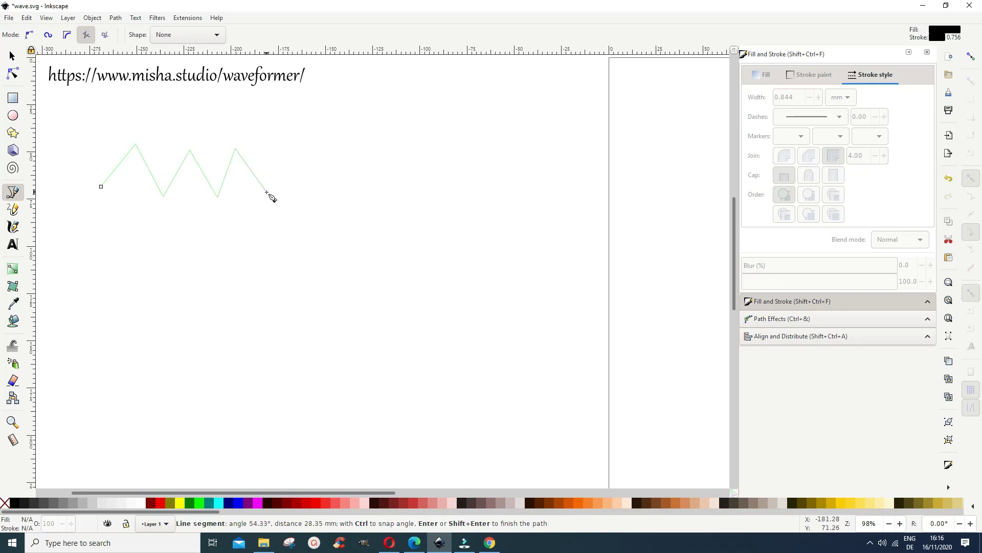
pyautogui.click(266, 192)
pyautogui.click(288, 152)
pyautogui.click(306, 195)
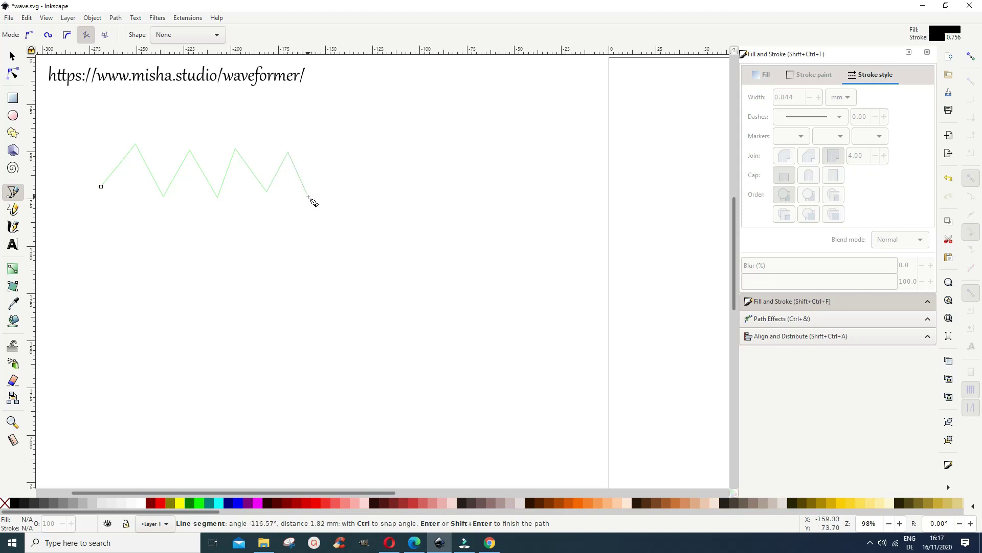
pyautogui.press('Return')
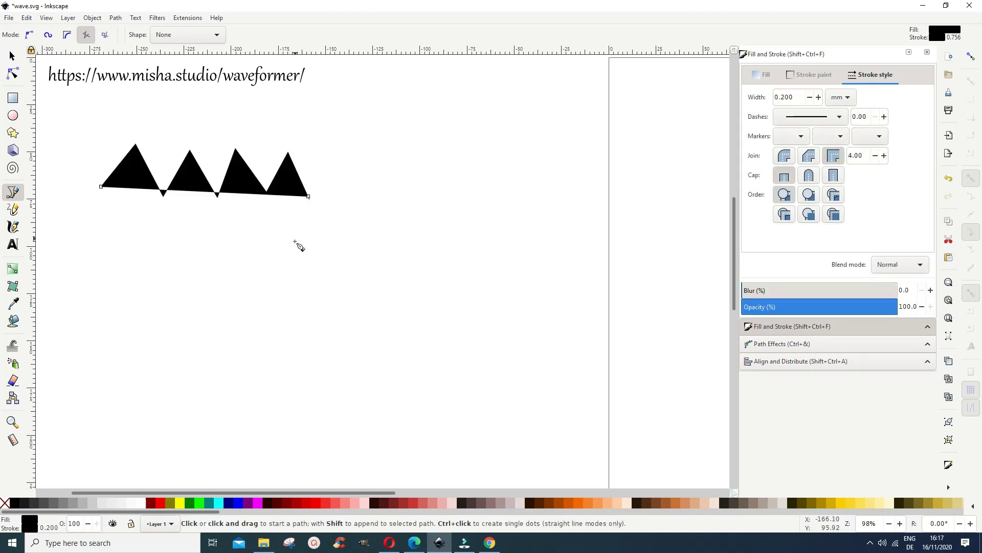
# Step: Remove the fill from the zigzag path so that only its stroke is painted
pyautogui.click(759, 77)
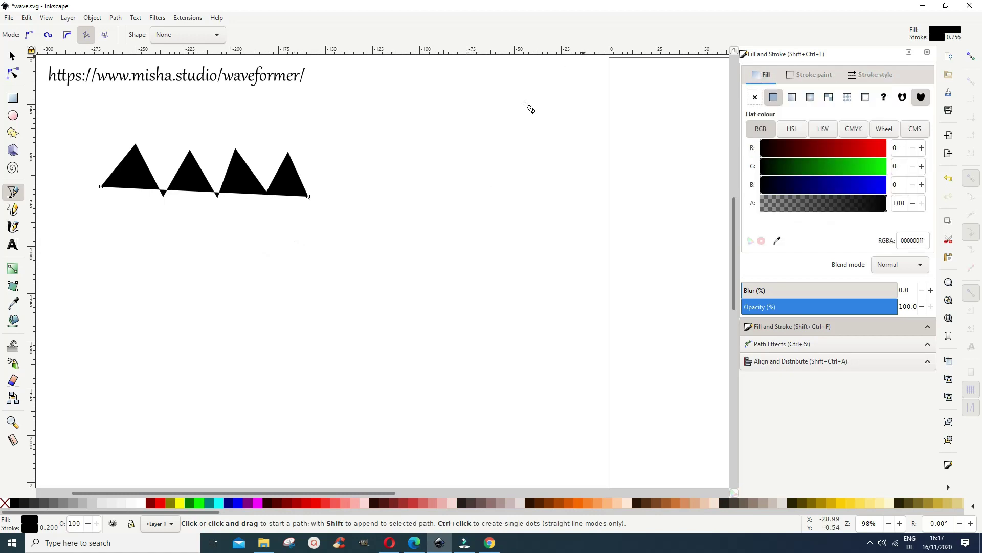
pyautogui.click(99, 19)
pyautogui.press('Escape')
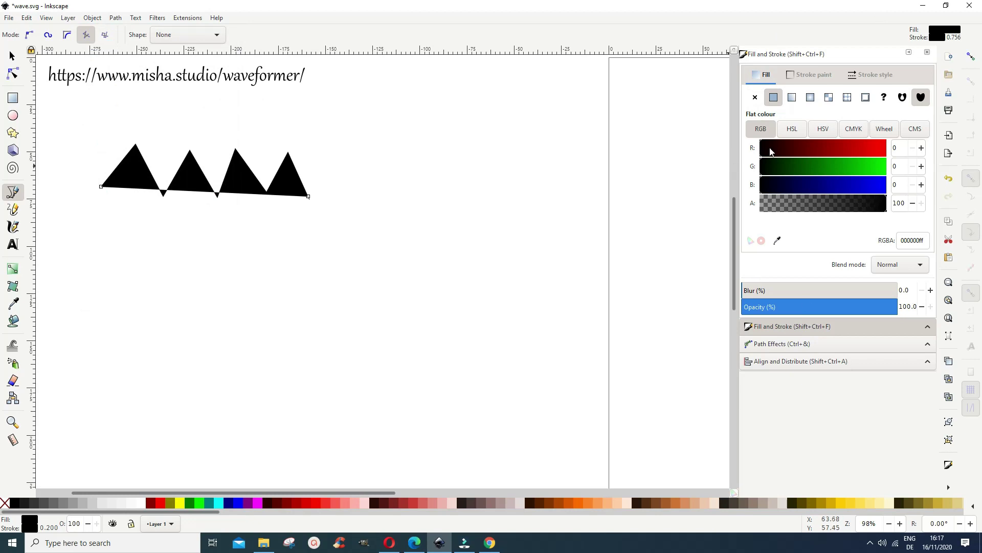
pyautogui.click(755, 98)
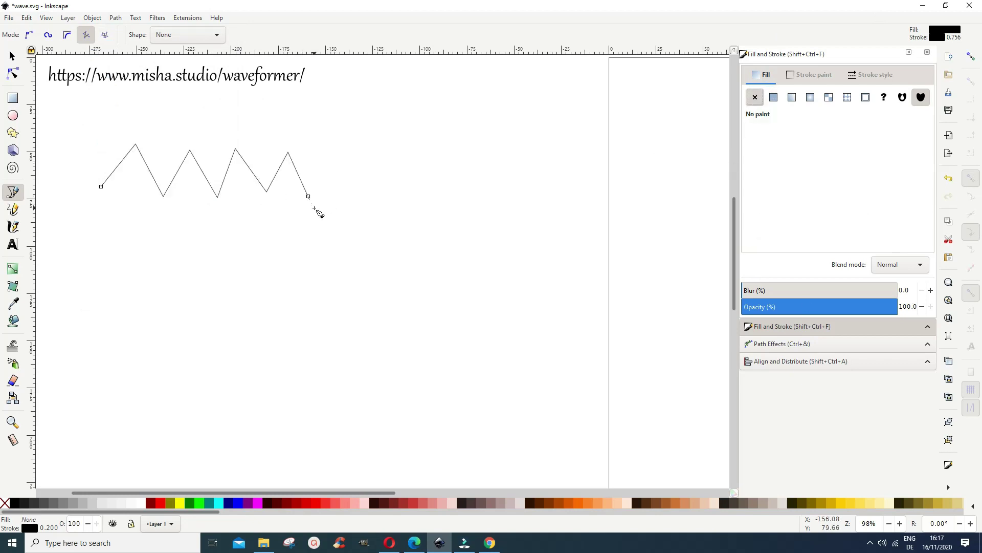
# Step: Align the zigzag's upper nodes to one horizontal line and its lower nodes to another, relative to the middle of the selection
pyautogui.click(13, 74)
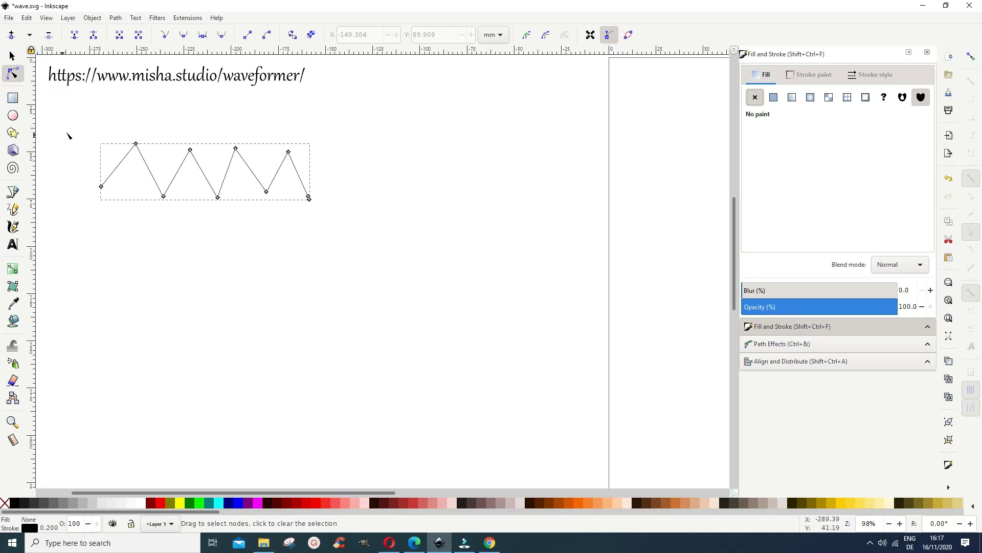
pyautogui.moveTo(120, 119); pyautogui.dragTo(322, 170)
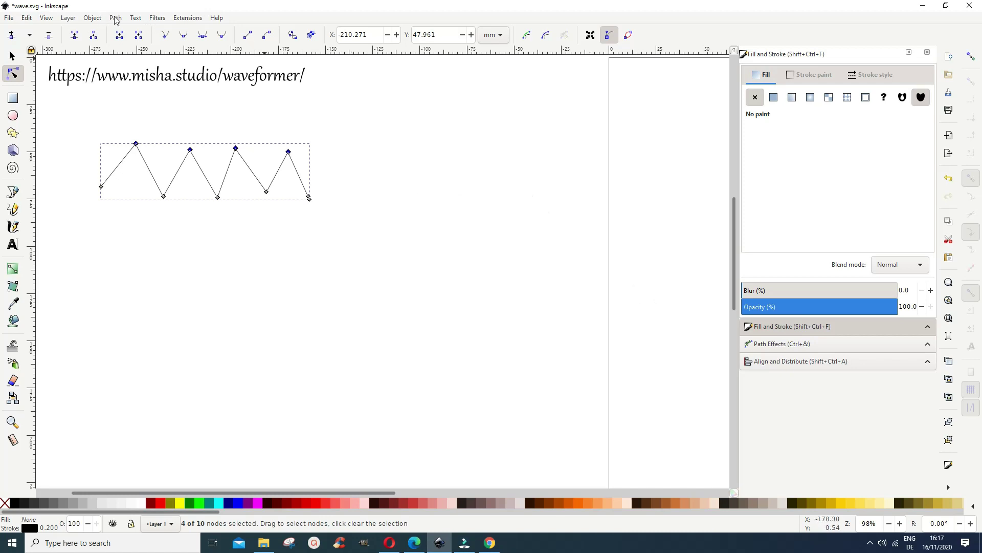
pyautogui.click(96, 18)
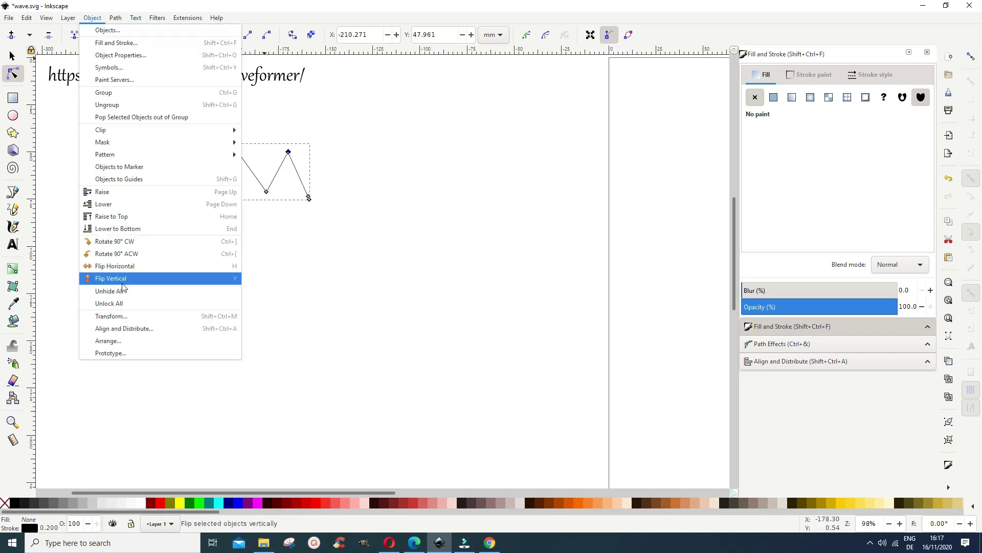
pyautogui.click(121, 330)
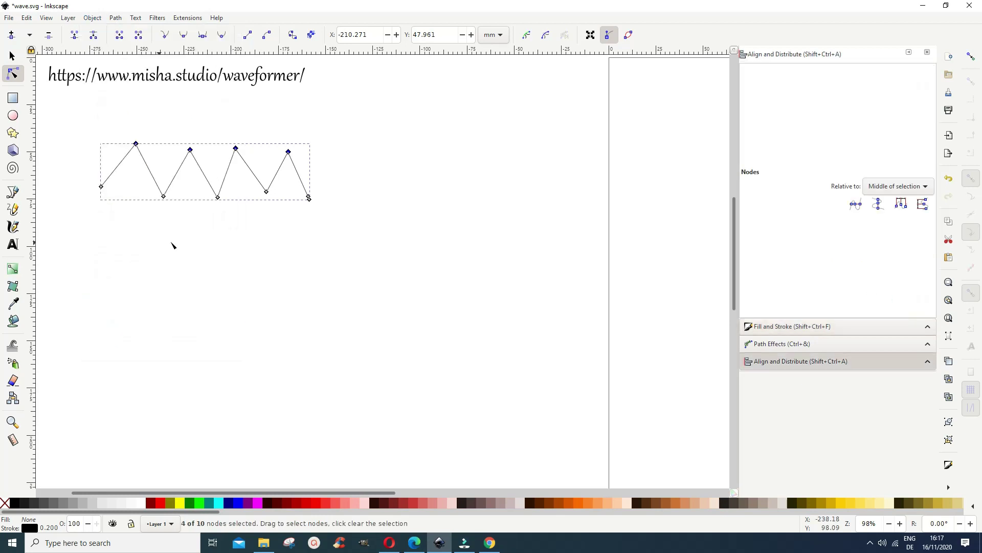
pyautogui.click(854, 209)
pyautogui.moveTo(86, 175); pyautogui.dragTo(348, 241)
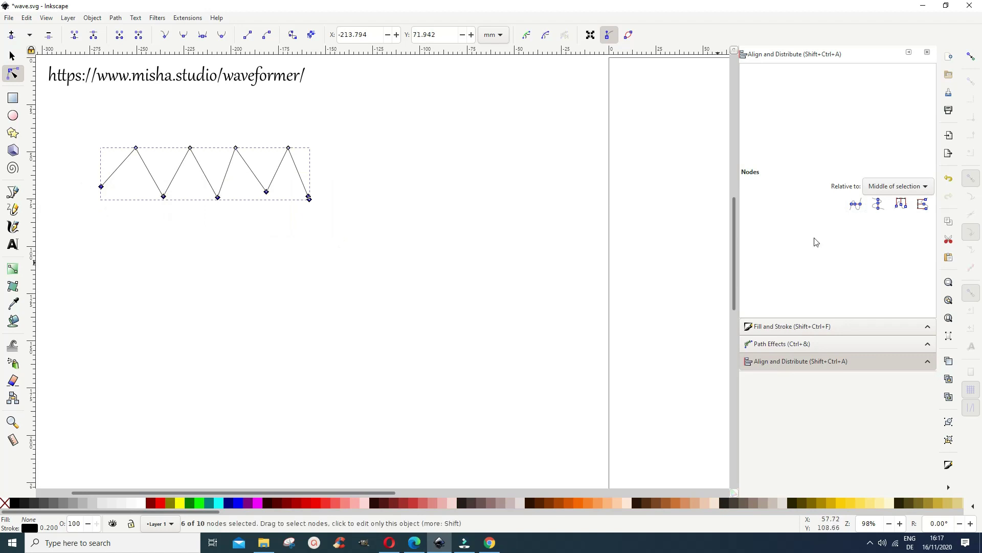
pyautogui.click(855, 204)
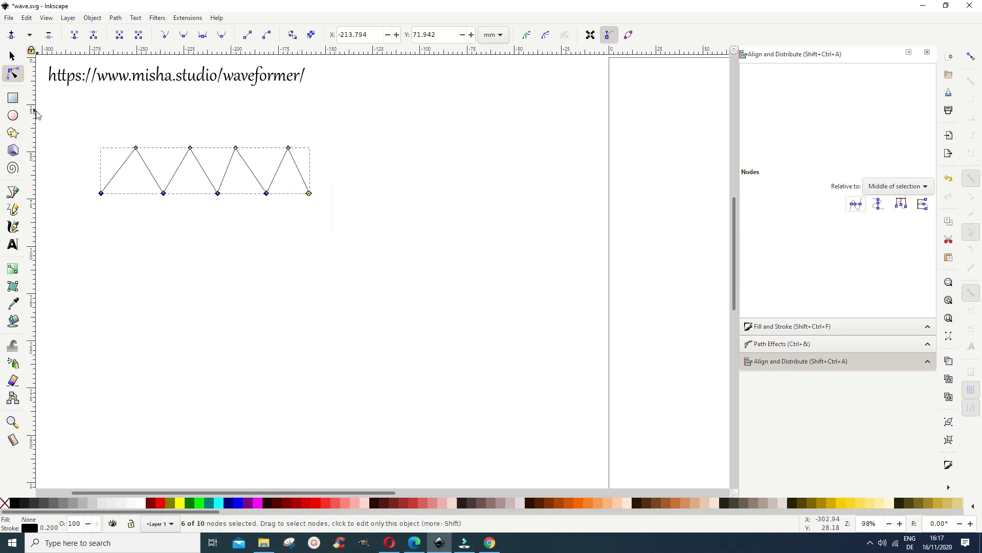
# Step: Convert all nodes of the zigzag path to smooth nodes to form a rounded wave
pyautogui.moveTo(79, 112); pyautogui.dragTo(379, 229)
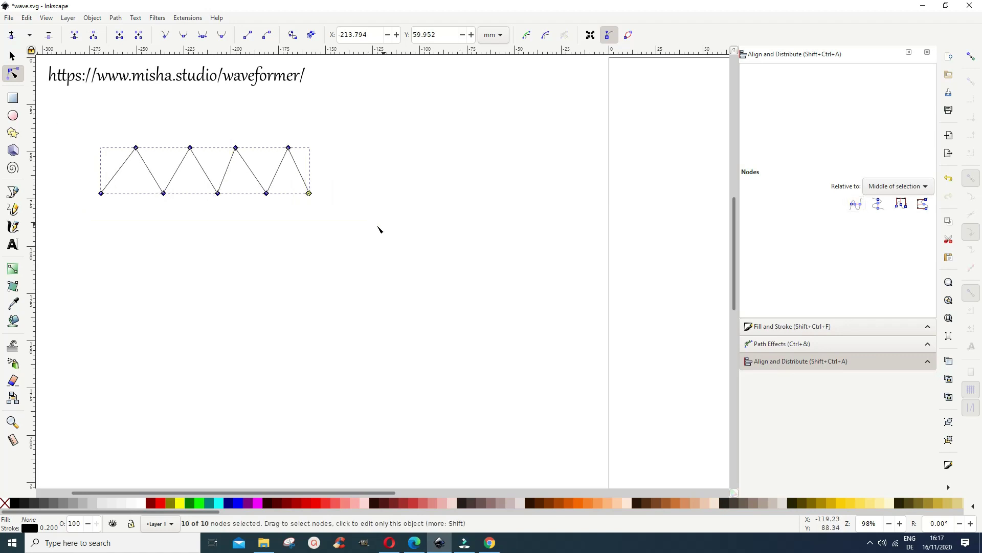
pyautogui.click(183, 36)
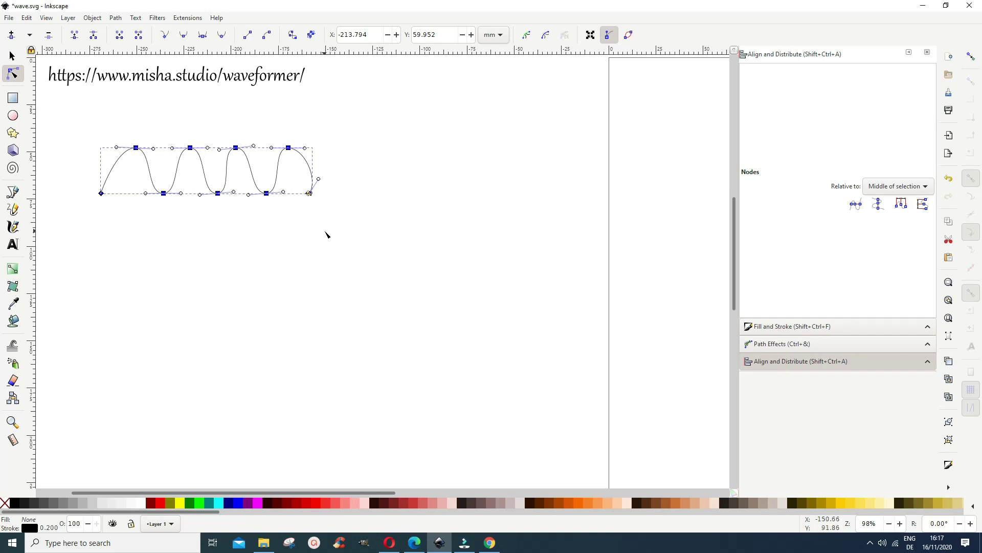
pyautogui.click(252, 249)
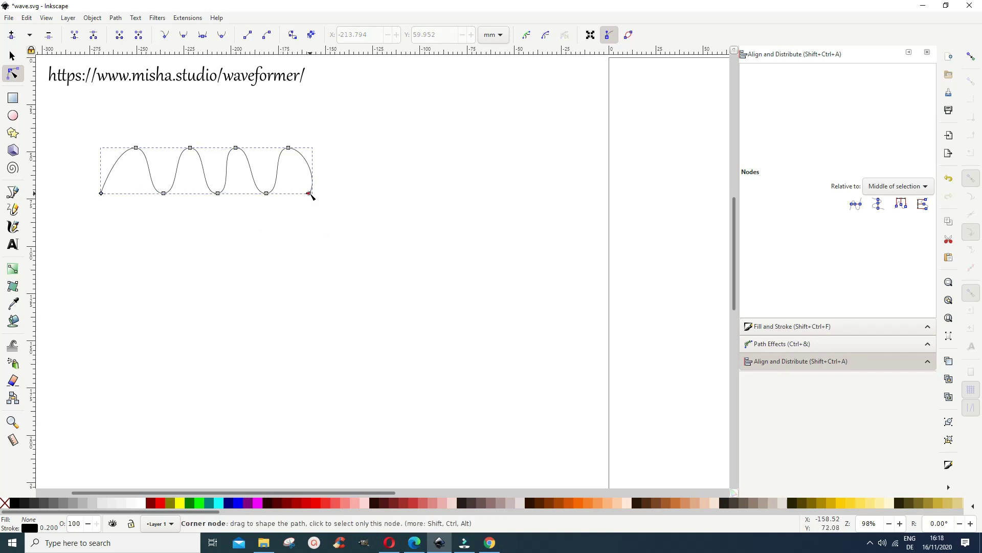
# Step: Pull the extra node away from the wave's right end, delete it and deselect the path
pyautogui.moveTo(310, 194); pyautogui.dragTo(318, 206)
pyautogui.click(291, 257)
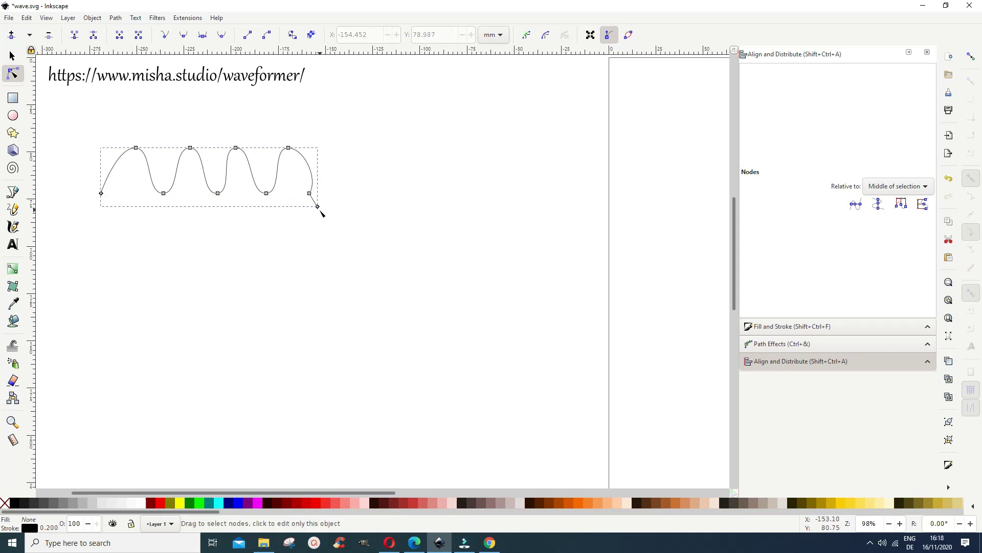
pyautogui.click(318, 206)
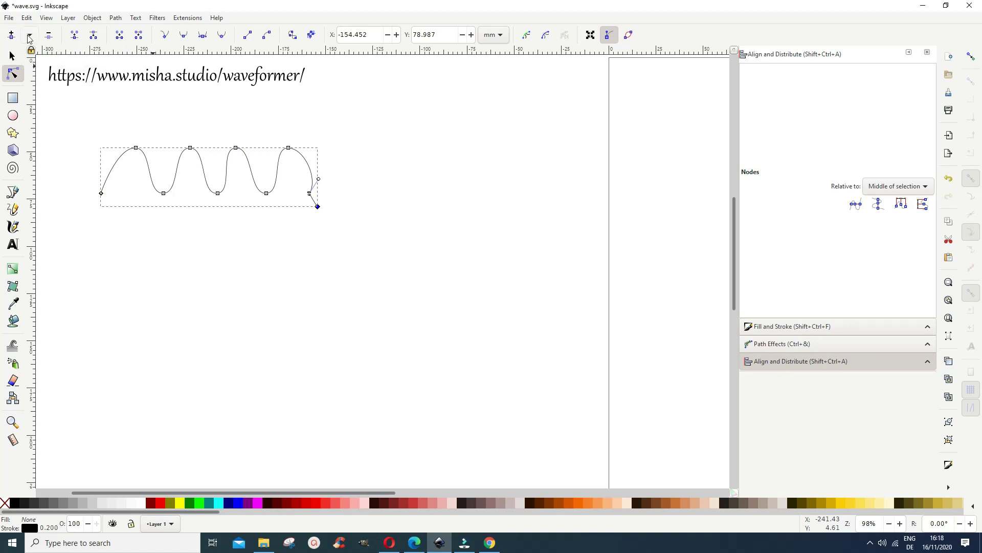
pyautogui.click(48, 35)
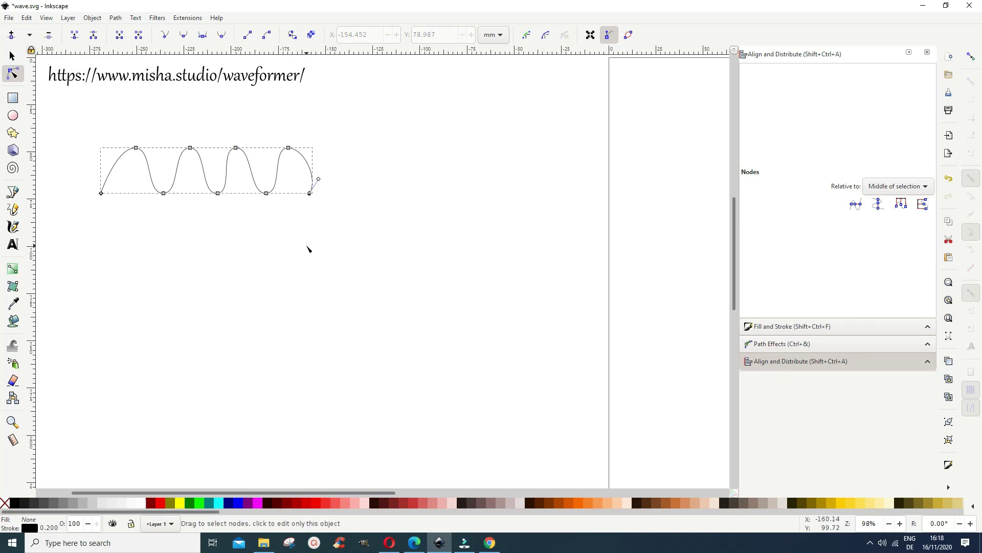
pyautogui.click(363, 209)
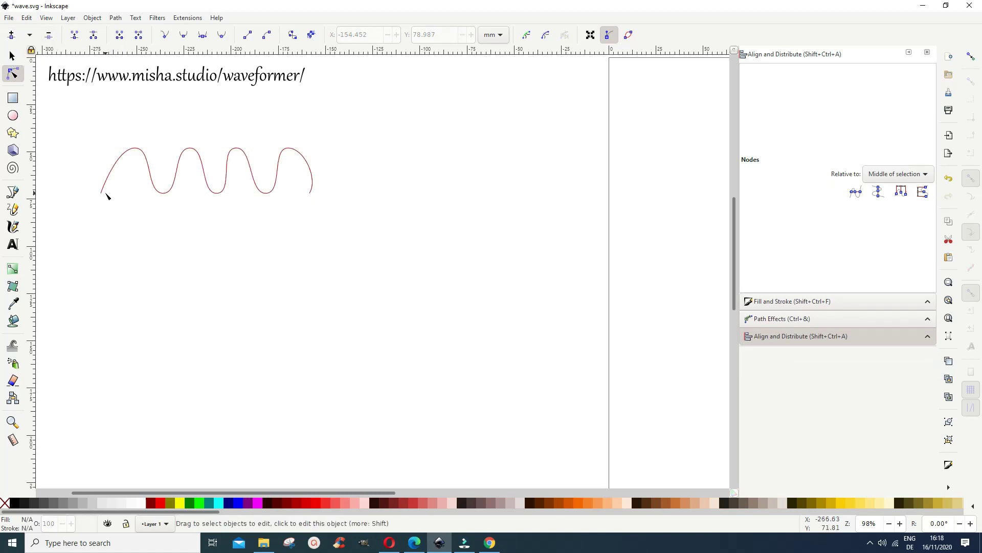
# Step: Even out the wave by repositioning both end nodes, the right end's curve handle and the third and fourth peak nodes
pyautogui.click(179, 179)
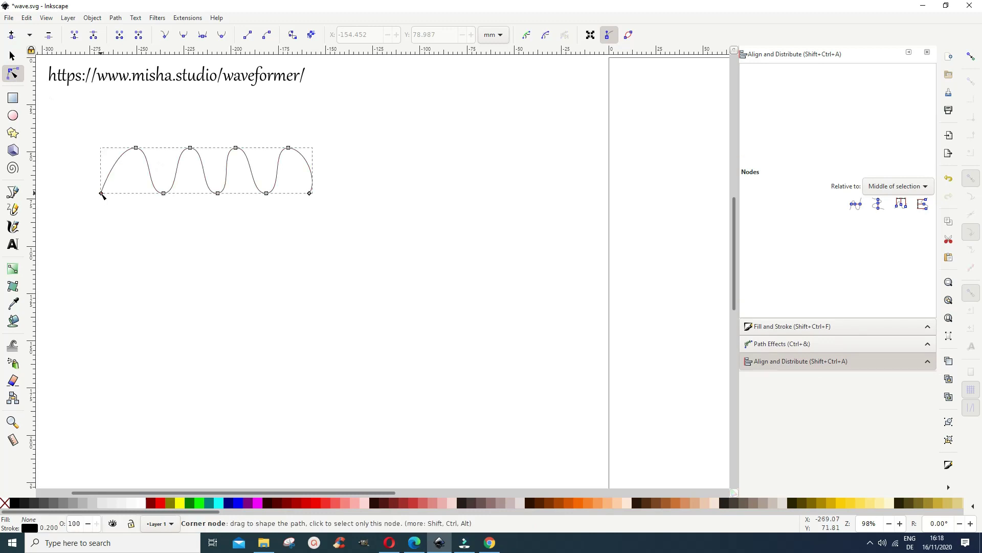
pyautogui.moveTo(101, 194); pyautogui.dragTo(110, 189)
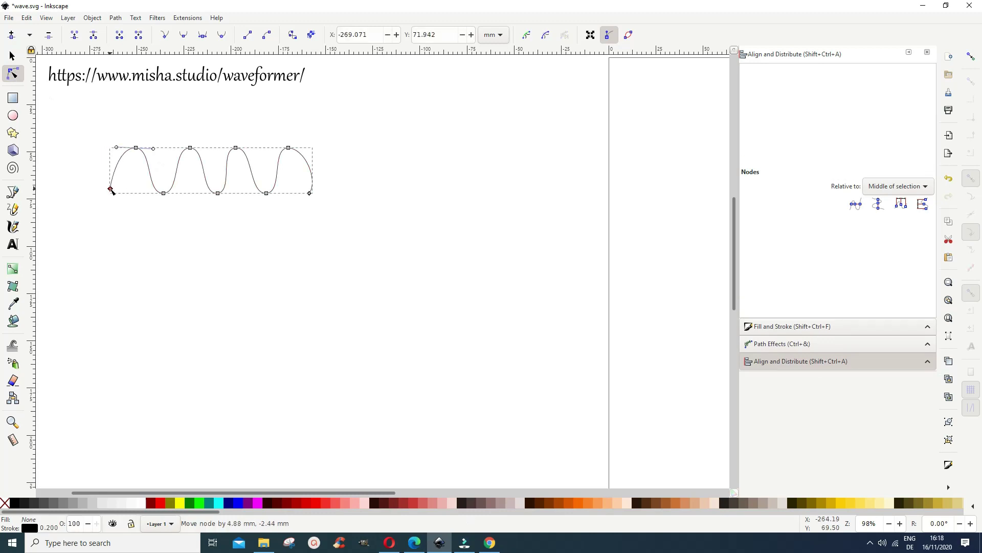
pyautogui.moveTo(311, 193); pyautogui.dragTo(314, 194)
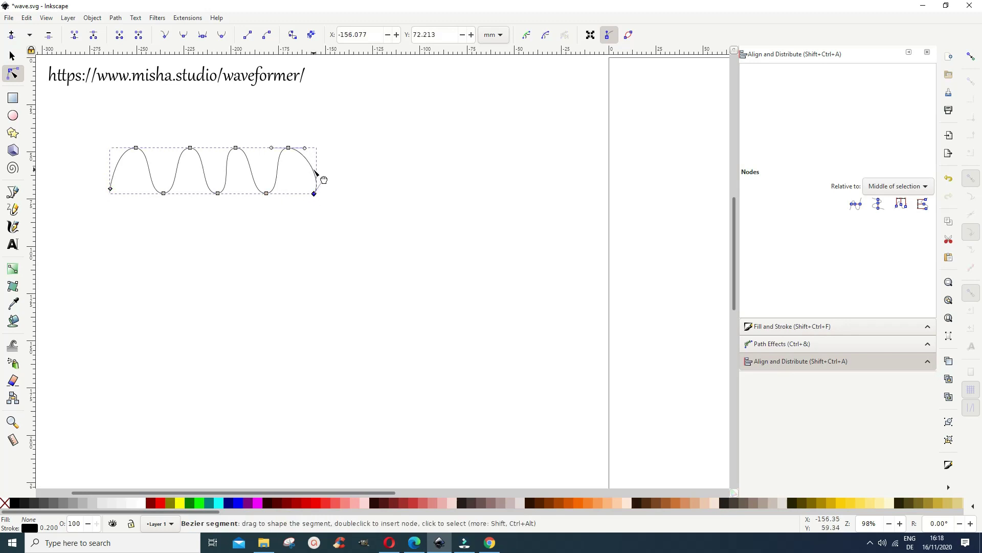
pyautogui.click(321, 178)
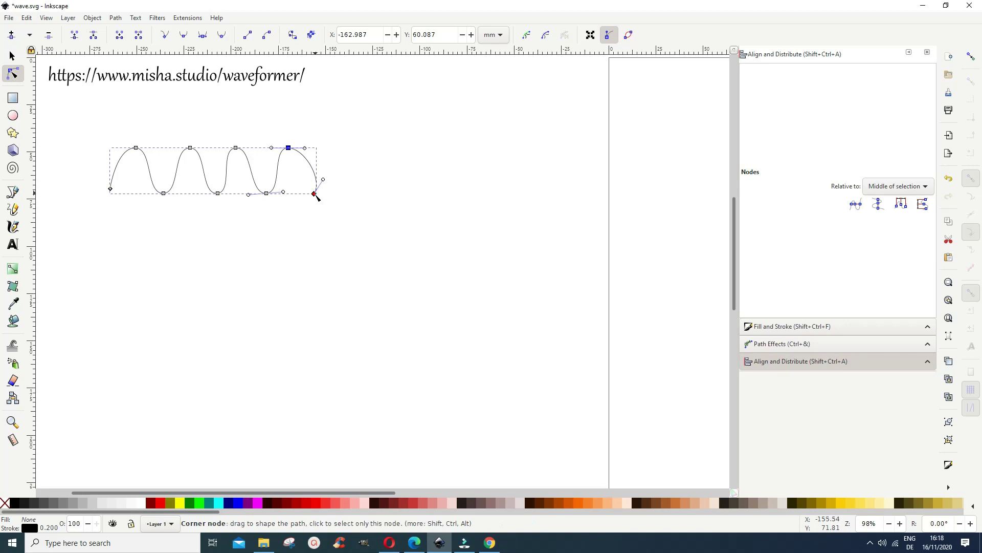
pyautogui.moveTo(315, 195)
pyautogui.mouseDown()
pyautogui.moveTo(331, 197)
pyautogui.moveTo(318, 178)
pyautogui.mouseUp()
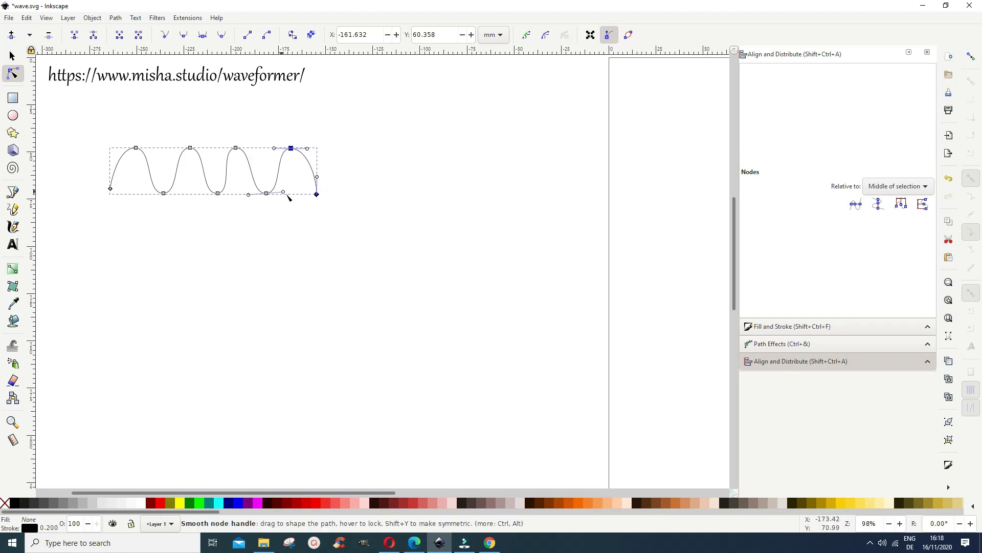
pyautogui.moveTo(111, 189); pyautogui.dragTo(112, 193)
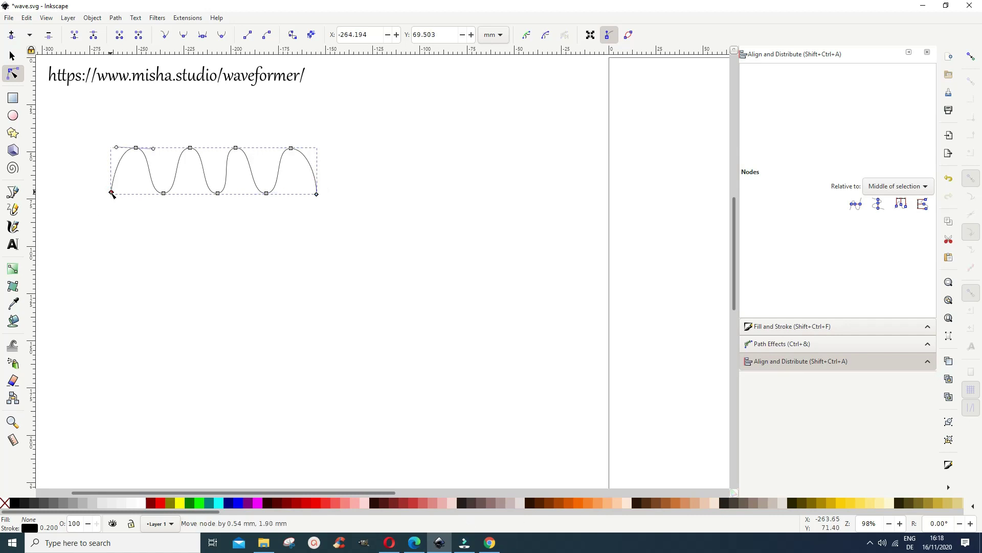
pyautogui.click(186, 281)
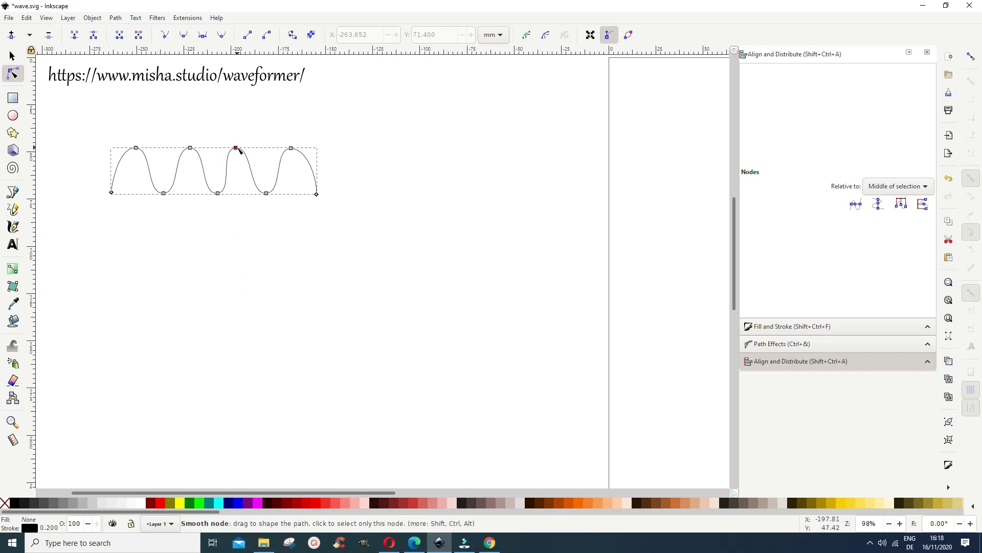
pyautogui.moveTo(237, 149); pyautogui.dragTo(239, 148)
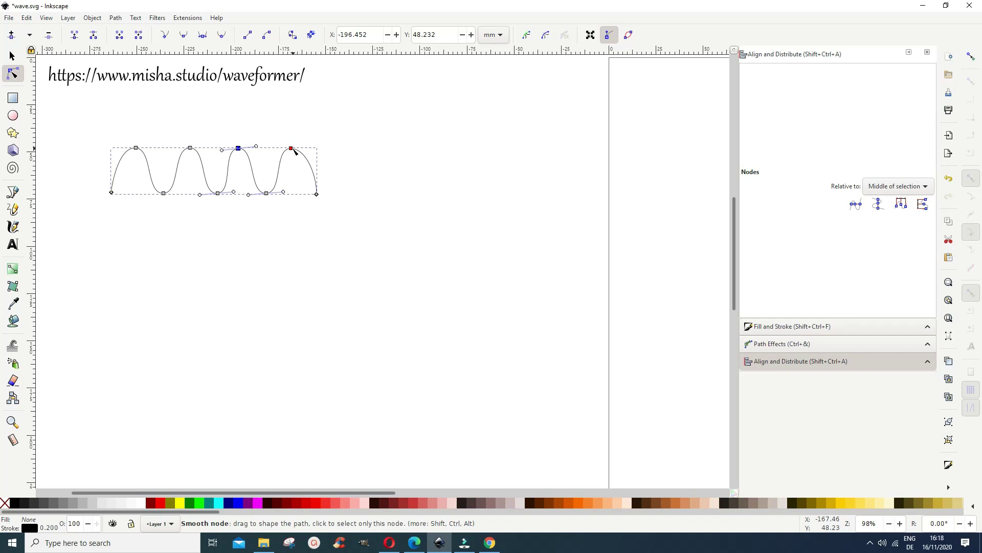
pyautogui.moveTo(295, 149); pyautogui.dragTo(296, 149)
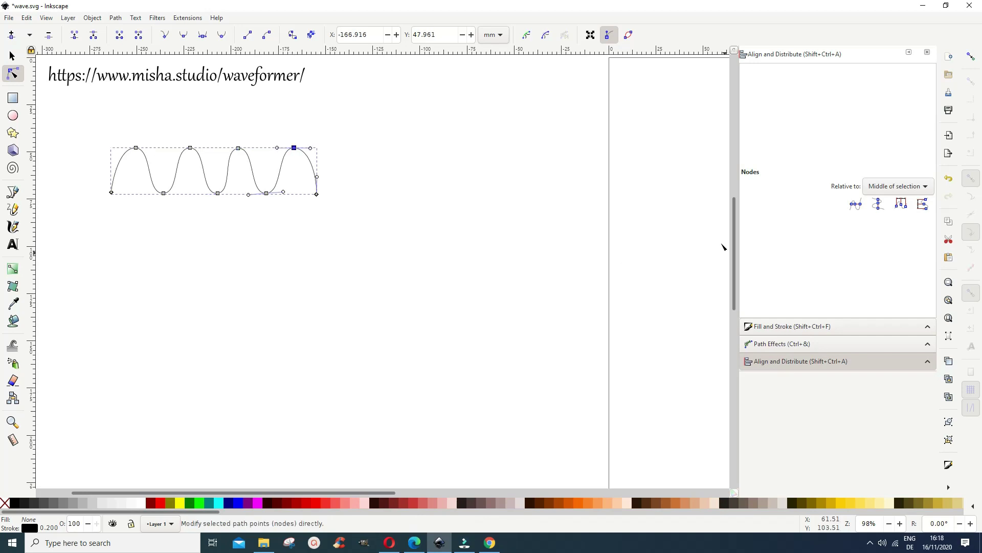
# Step: Set the wave path's stroke width to 1.200 mm
pyautogui.click(797, 328)
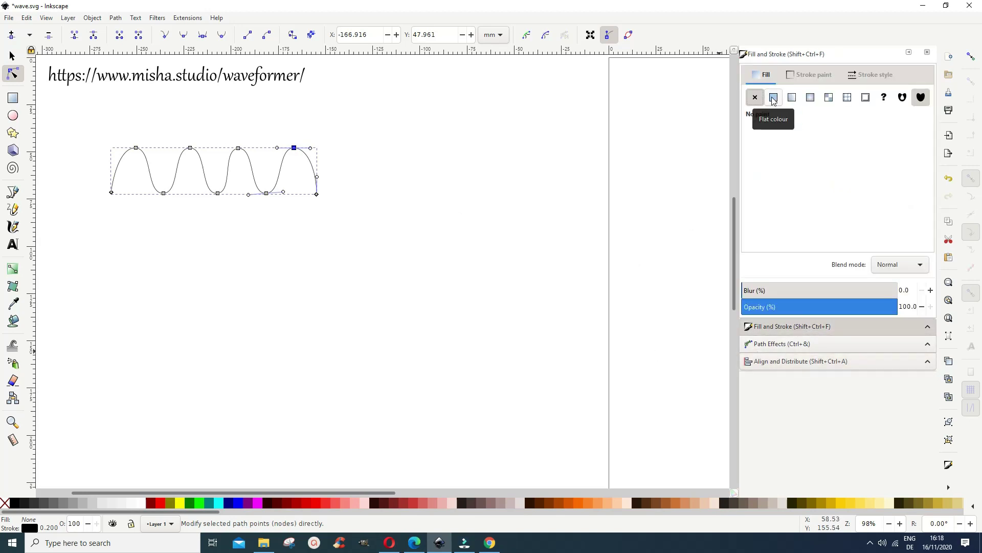
pyautogui.click(810, 75)
pyautogui.click(867, 75)
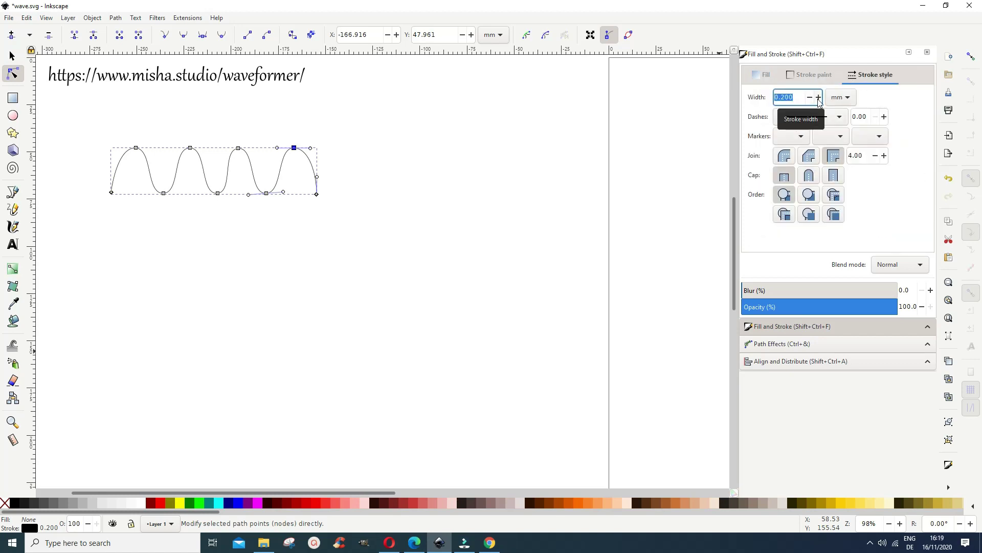
pyautogui.scroll(9, 819, 101)
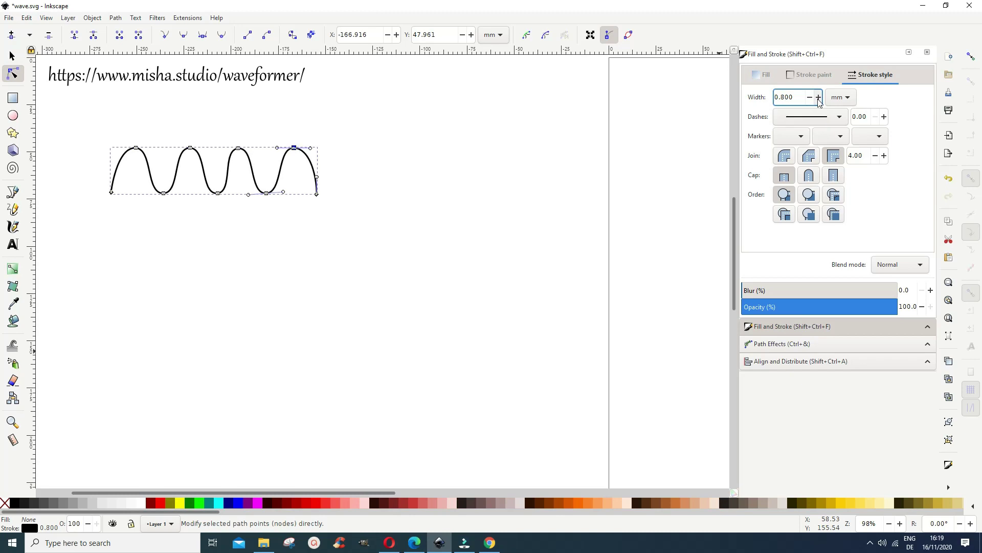
pyautogui.scroll(1, 819, 101)
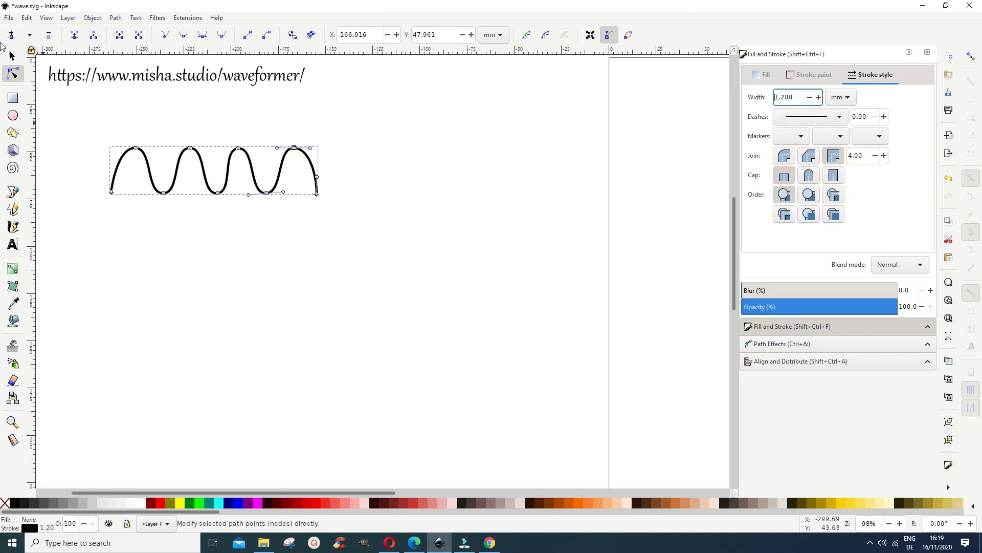
# Step: Move the finished wave path up directly beneath the web address text and deselect it
pyautogui.click(12, 54)
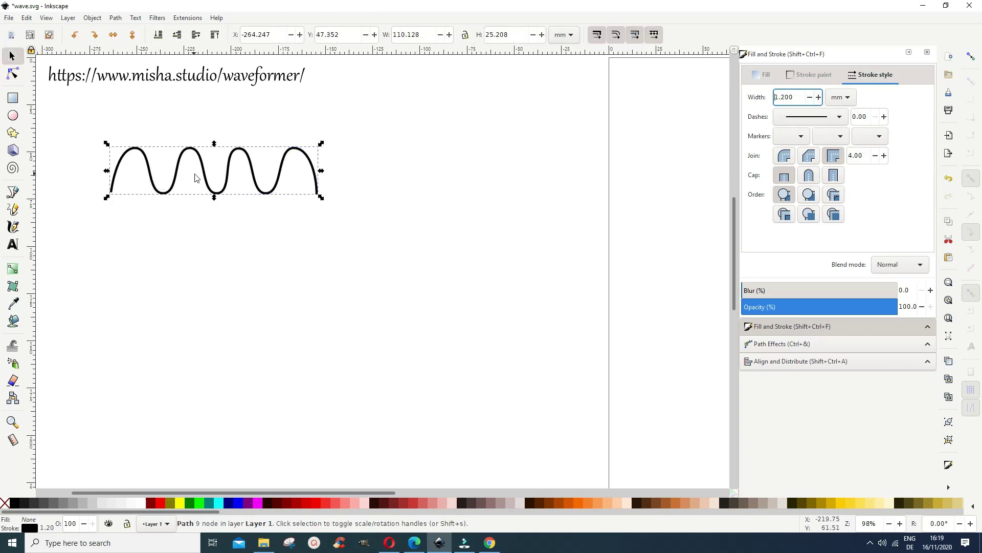
pyautogui.moveTo(201, 163); pyautogui.dragTo(159, 115)
pyautogui.click(213, 301)
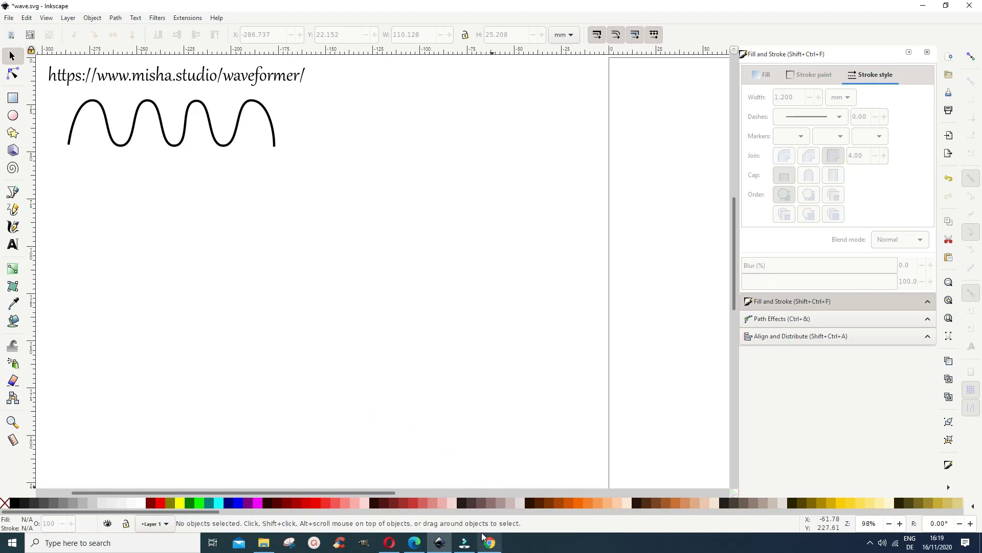
# Step: Switch to Chrome, reload the Waveformer page and load My Audio.mp3 from the Cut folder into it
pyautogui.moveTo(495, 546)
pyautogui.click(490, 542)
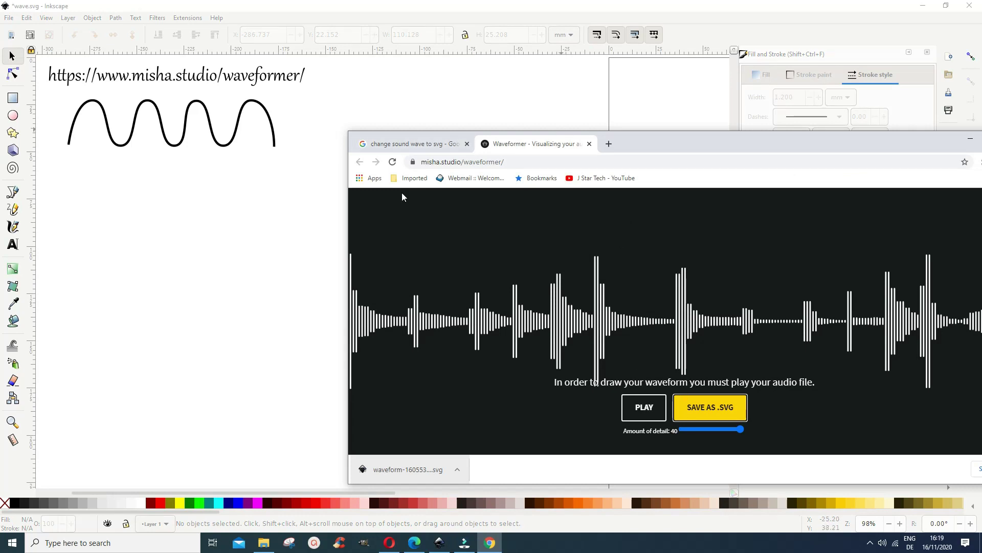
pyautogui.click(393, 161)
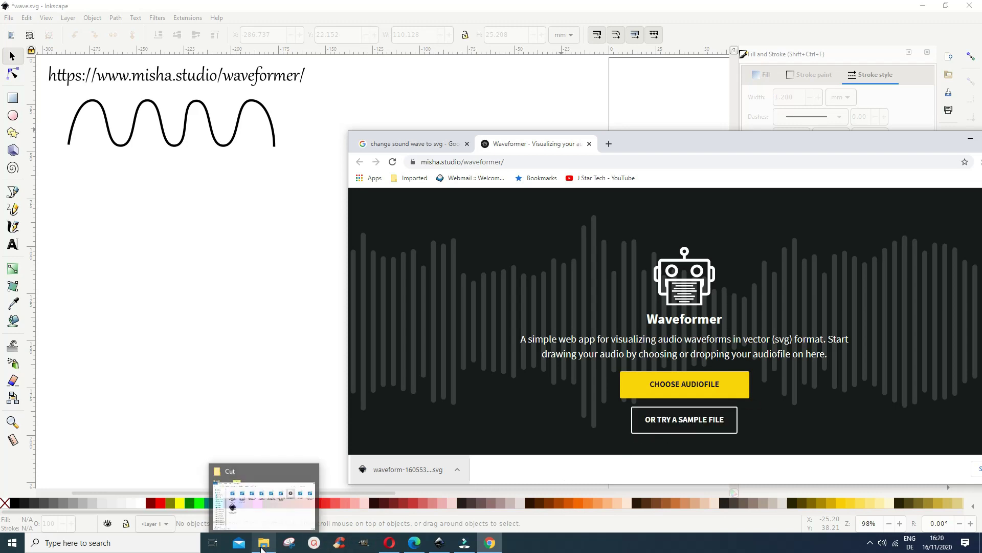
pyautogui.click(240, 506)
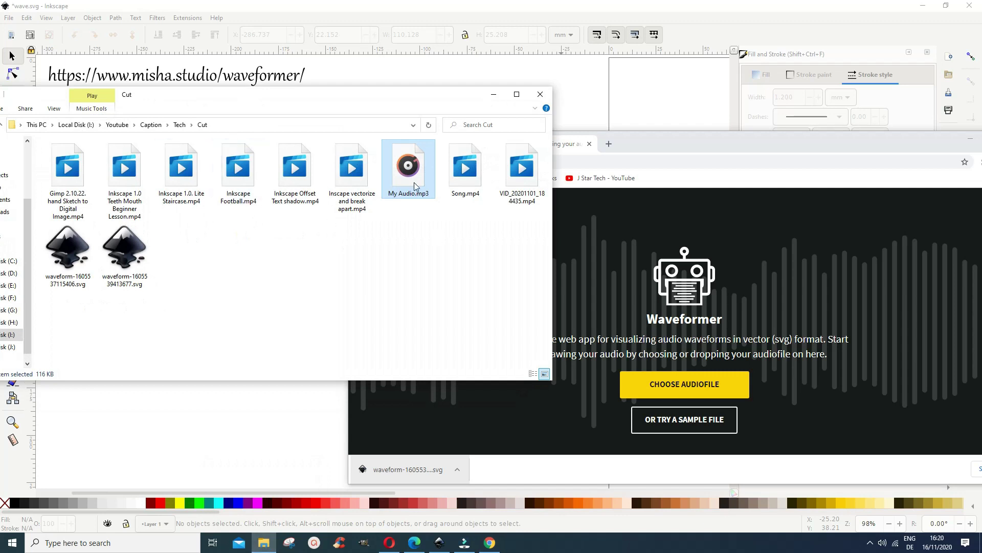
pyautogui.moveTo(415, 186); pyautogui.dragTo(685, 379)
pyautogui.click(495, 95)
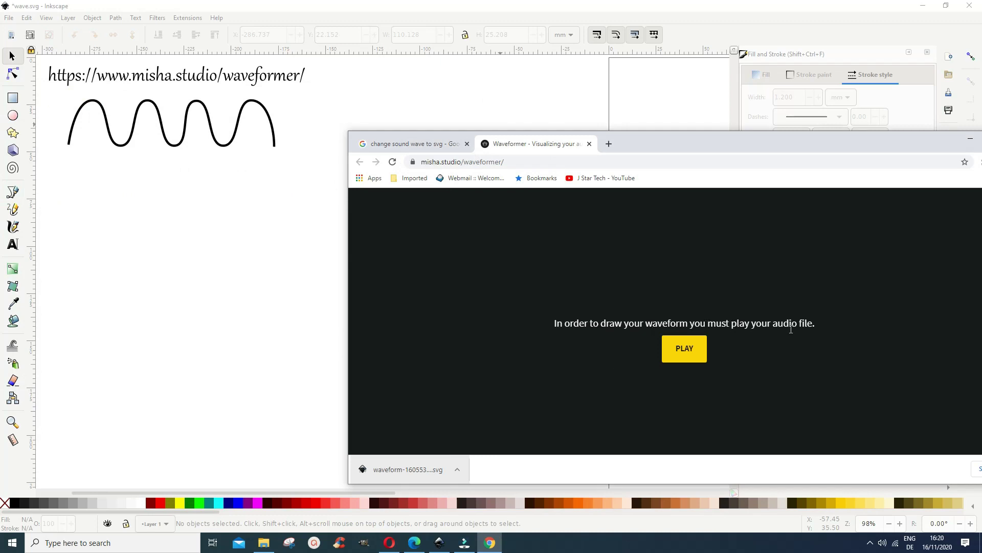
# Step: Play the audio to draw its waveform, pause playback and save the drawing as an SVG in the Cut folder
pyautogui.click(684, 351)
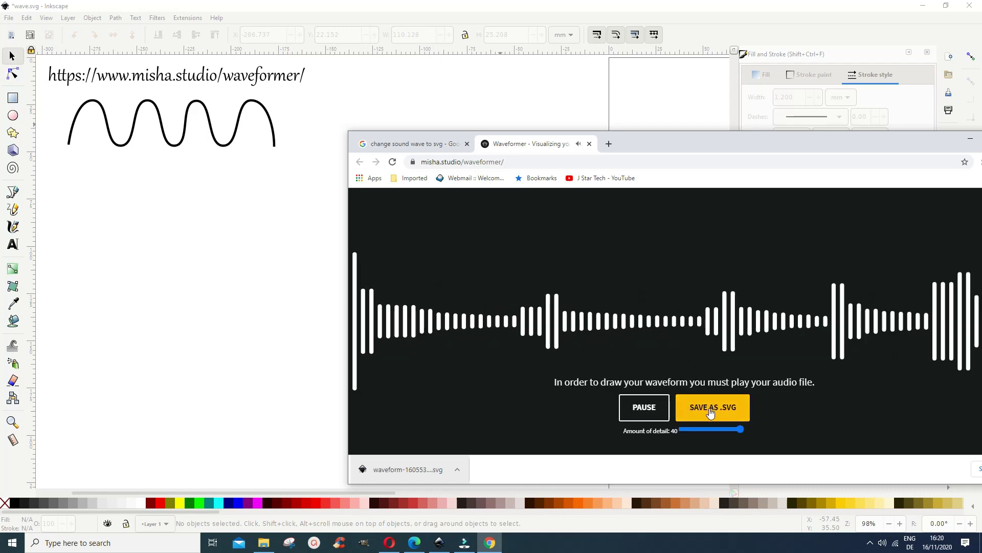
pyautogui.click(644, 412)
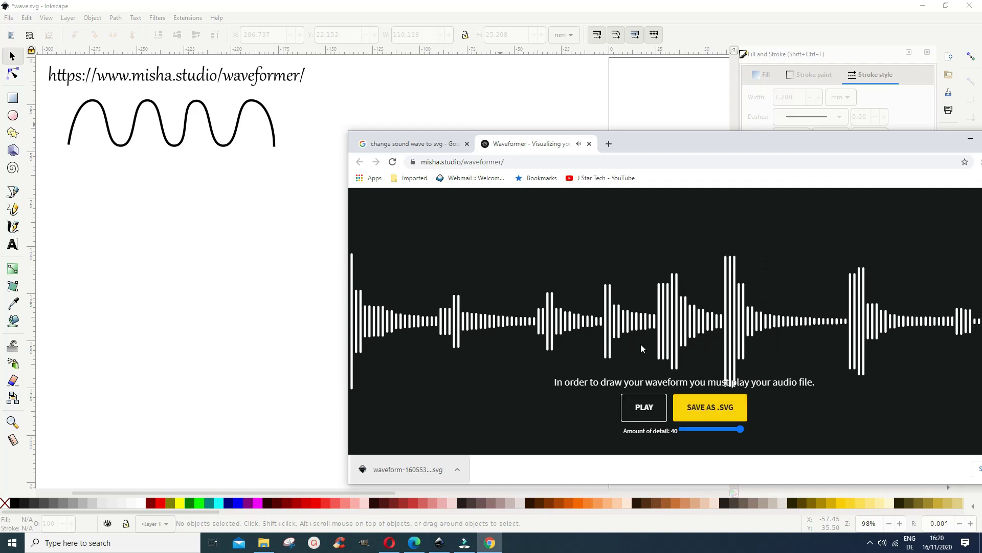
pyautogui.click(708, 410)
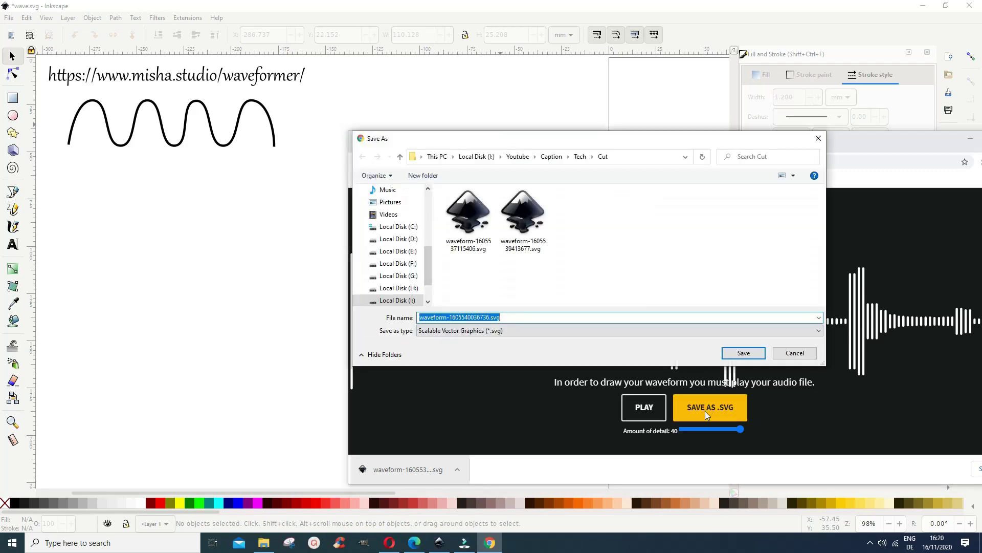
pyautogui.click(744, 353)
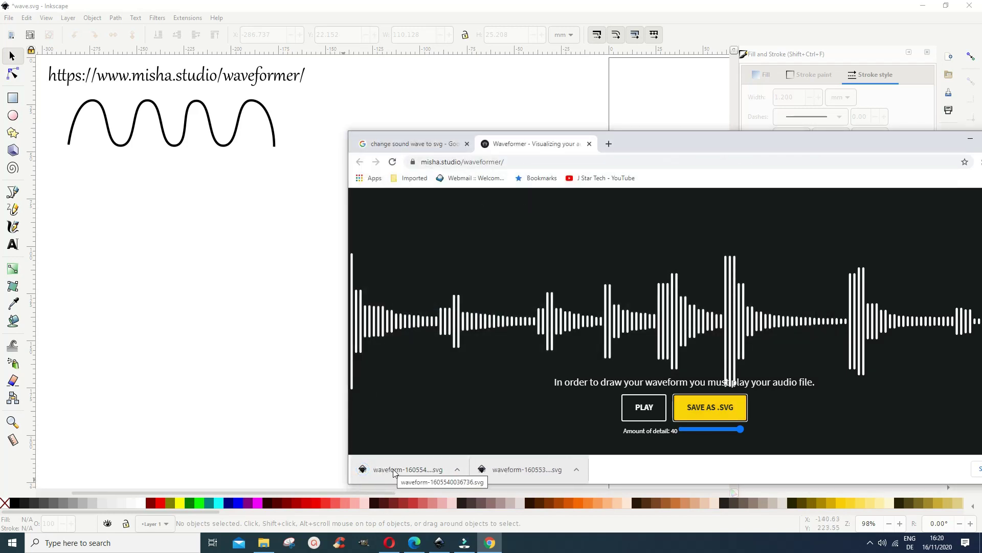
# Step: Import the saved waveform SVG into Inkscape as editable objects and scale it to about 196 by 77 mm below the wave line
pyautogui.click(174, 280)
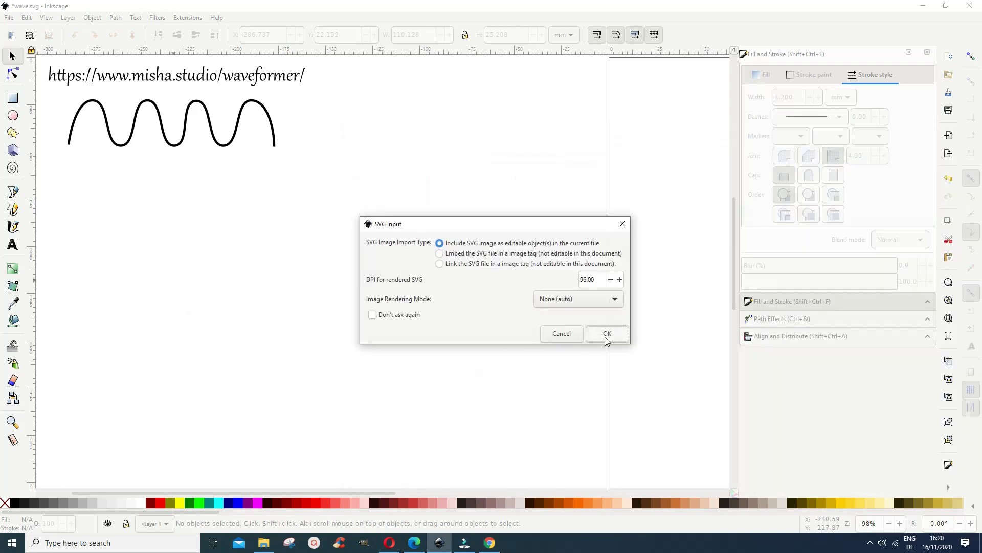
pyautogui.click(605, 337)
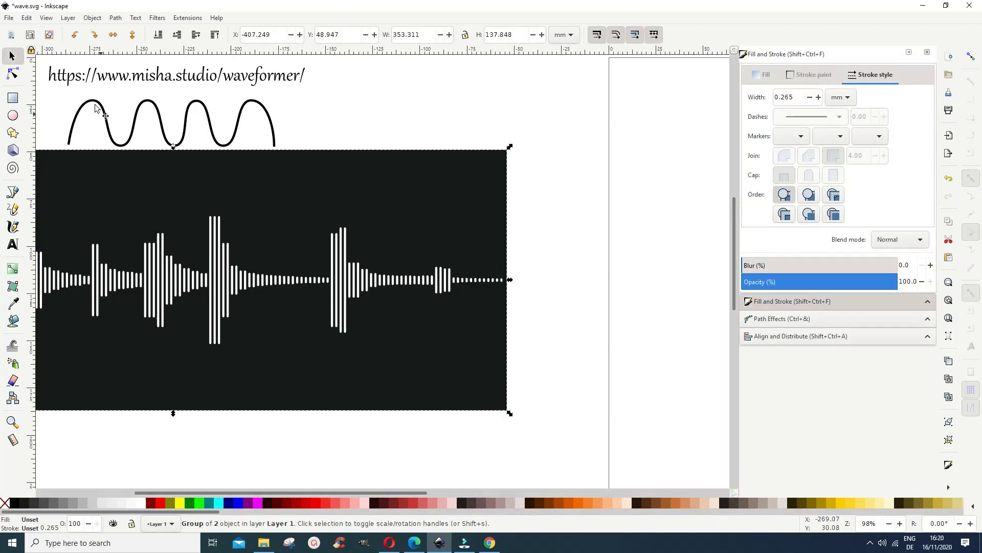
pyautogui.moveTo(173, 178); pyautogui.dragTo(399, 204)
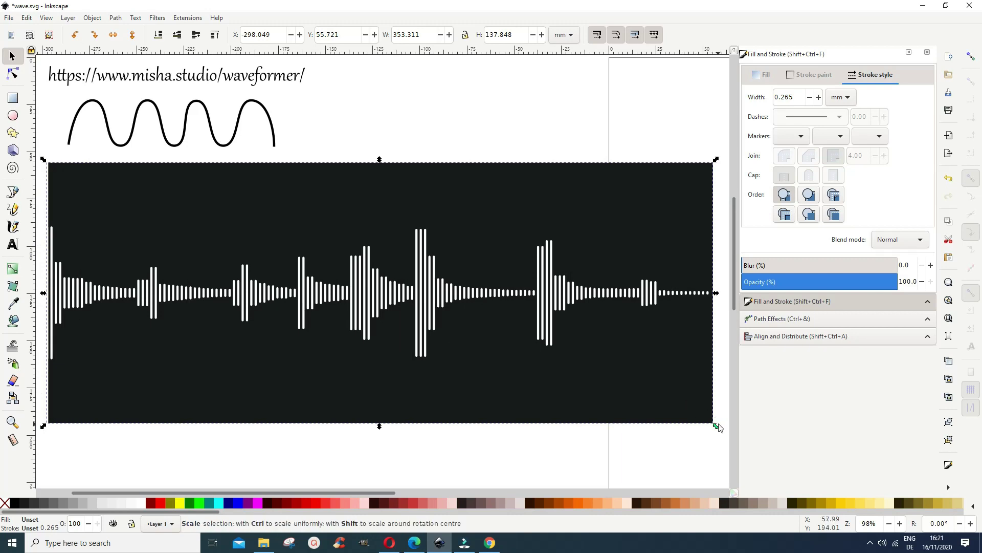
pyautogui.moveTo(718, 429); pyautogui.dragTo(568, 394)
pyautogui.moveTo(318, 230); pyautogui.dragTo(236, 214)
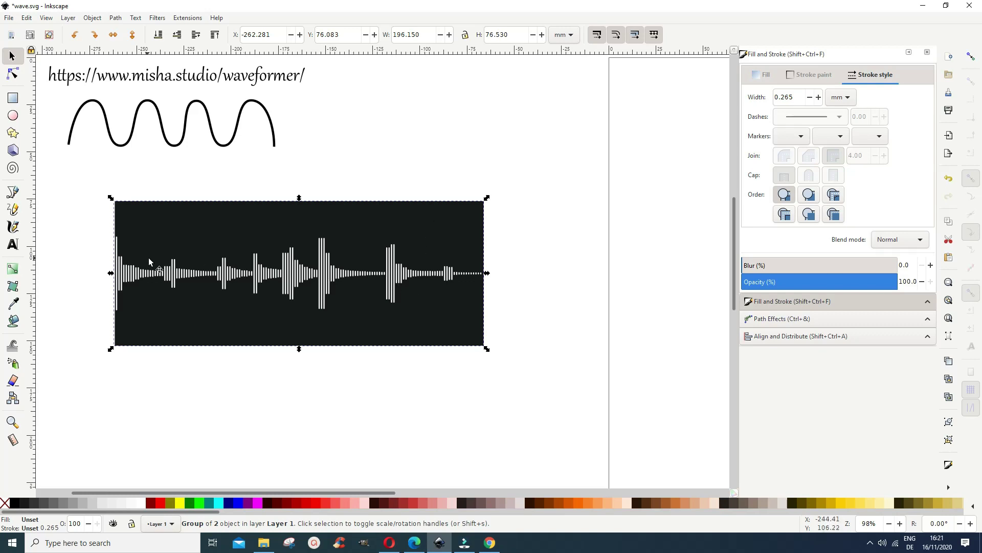
# Step: Ungroup the imported waveform twice to separate its dark background from the bars, and clear the selection
pyautogui.click(402, 216)
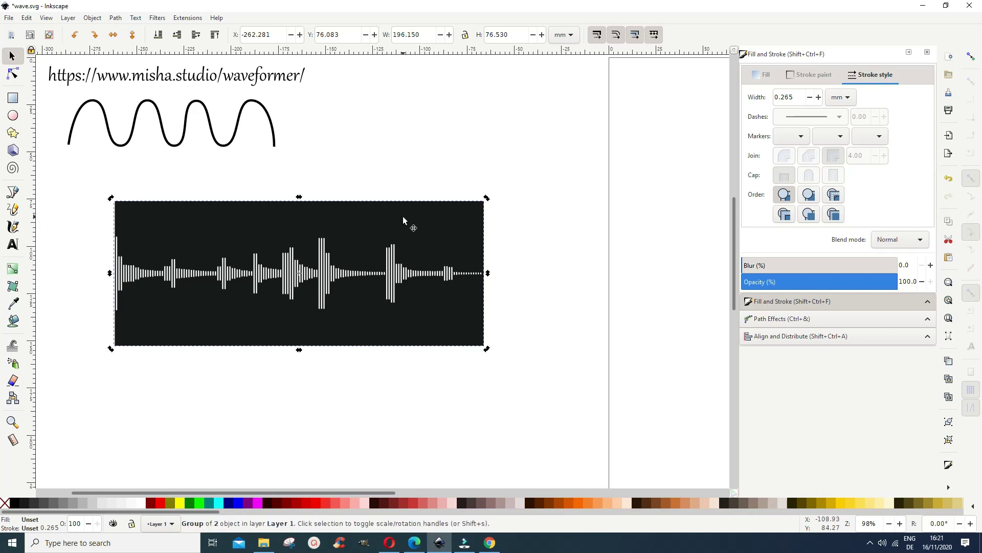
pyautogui.click(96, 20)
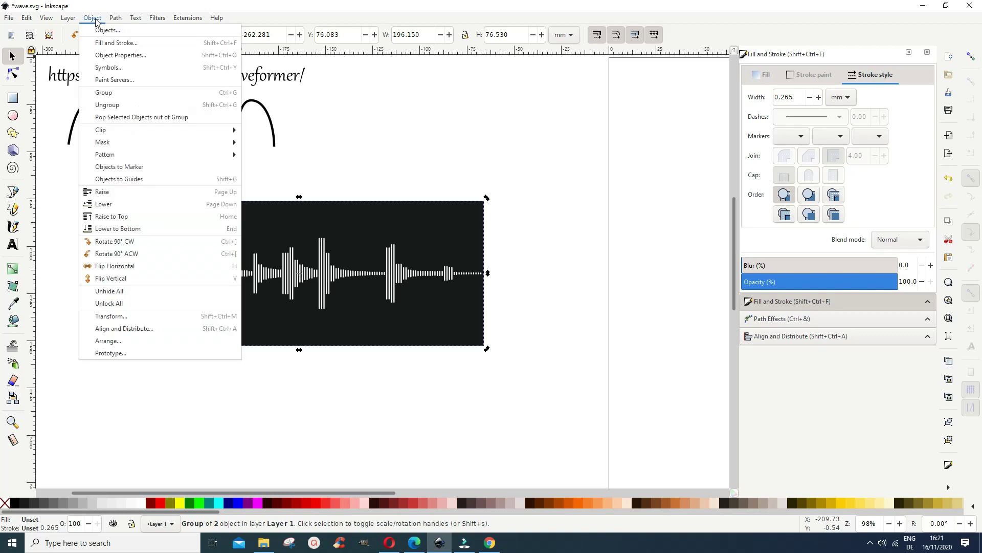
pyautogui.click(101, 108)
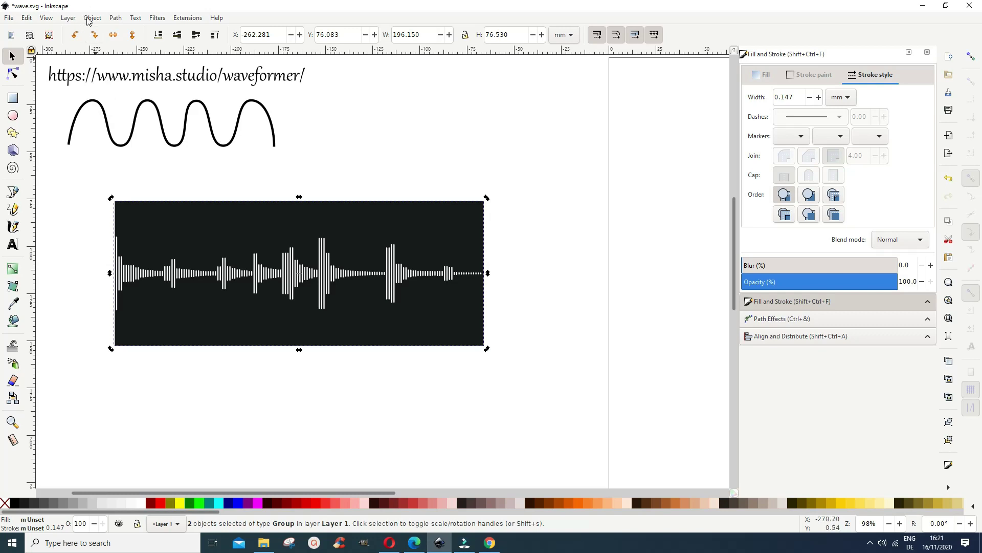
pyautogui.click(88, 18)
pyautogui.click(105, 103)
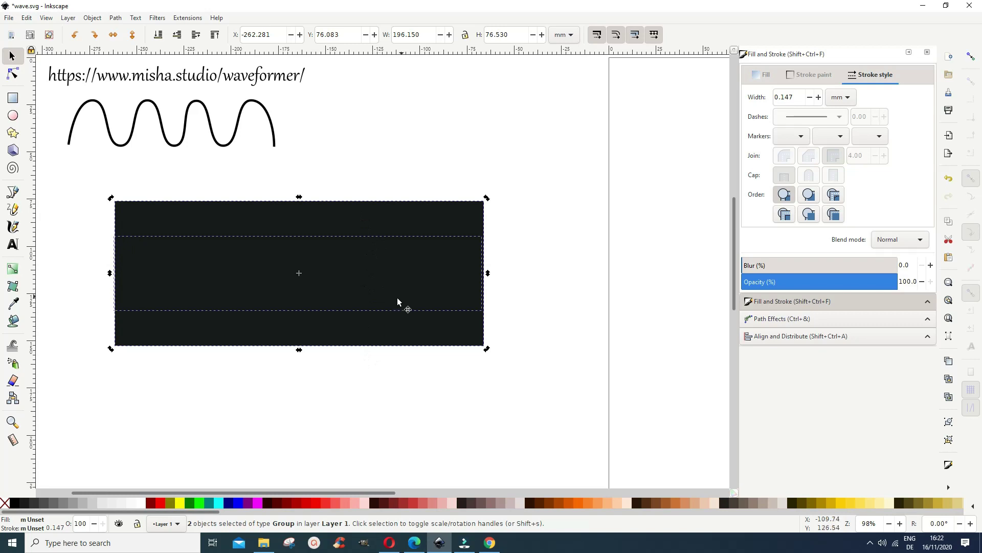
pyautogui.click(531, 283)
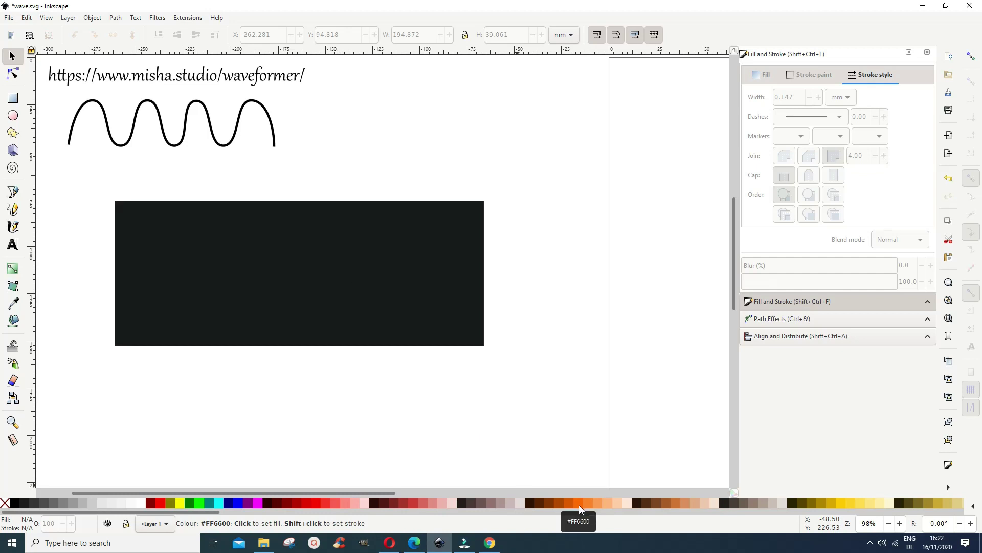
# Step: Fill the background rectangle with orange #FF6600 and lower it to the bottom behind the waveform bars
pyautogui.click(430, 335)
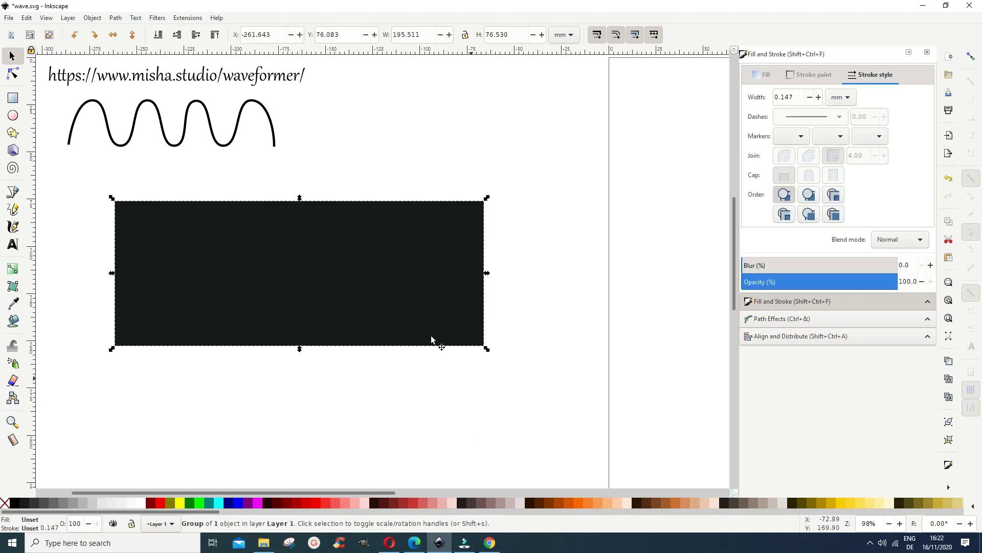
pyautogui.click(579, 504)
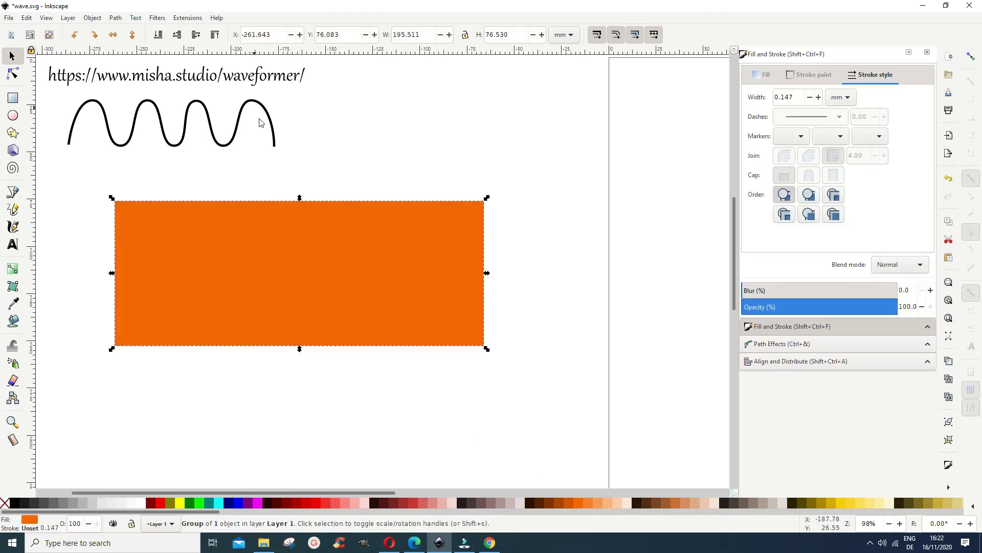
pyautogui.click(158, 36)
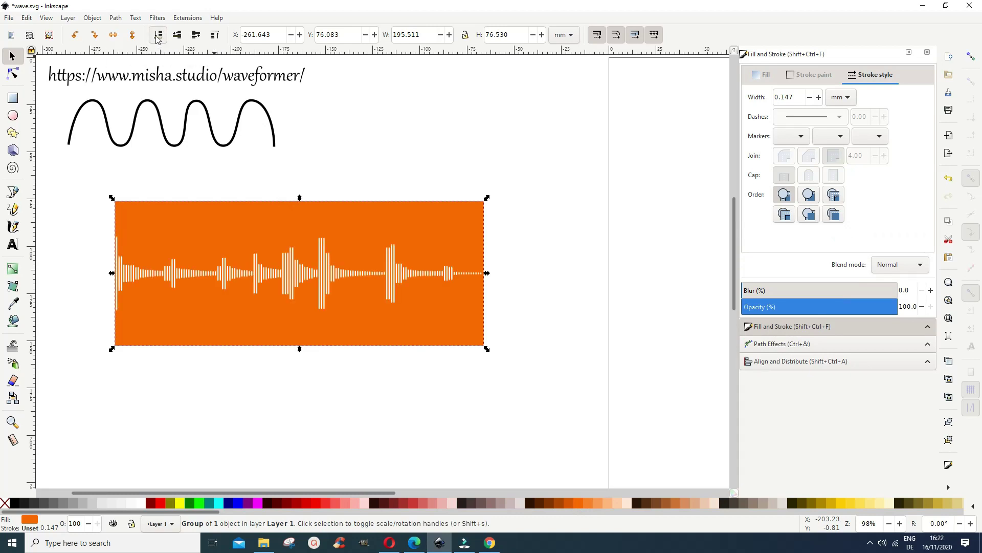
# Step: Set the waveform bars' stroke to navy blue and delete the orange background rectangle
pyautogui.click(297, 272)
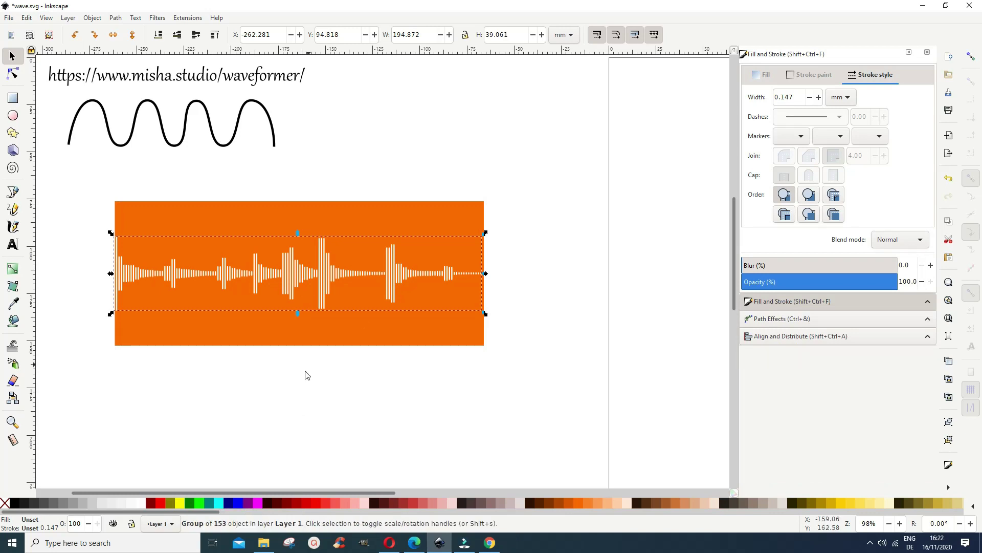
pyautogui.keyDown('shift'); pyautogui.click(231, 507); pyautogui.keyUp('shift')
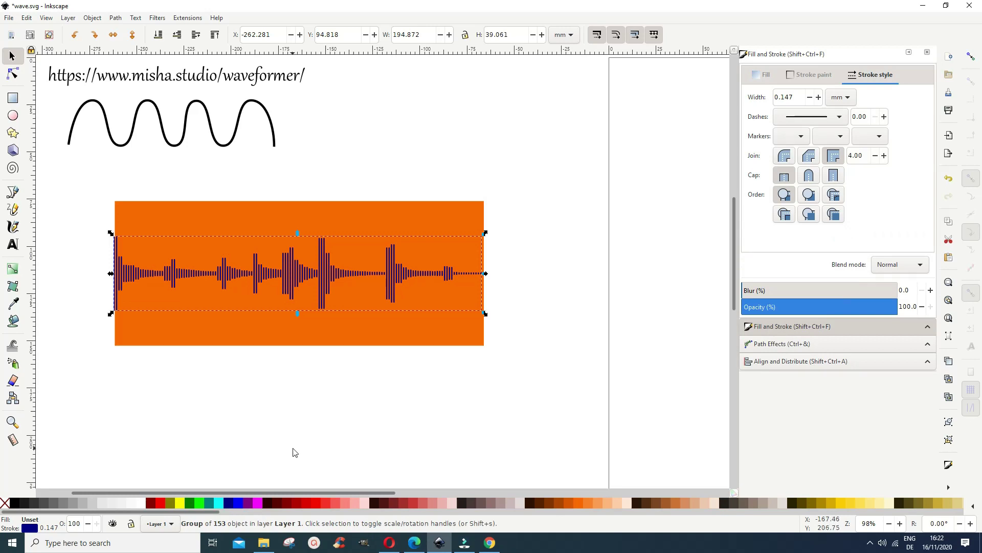
pyautogui.click(362, 215)
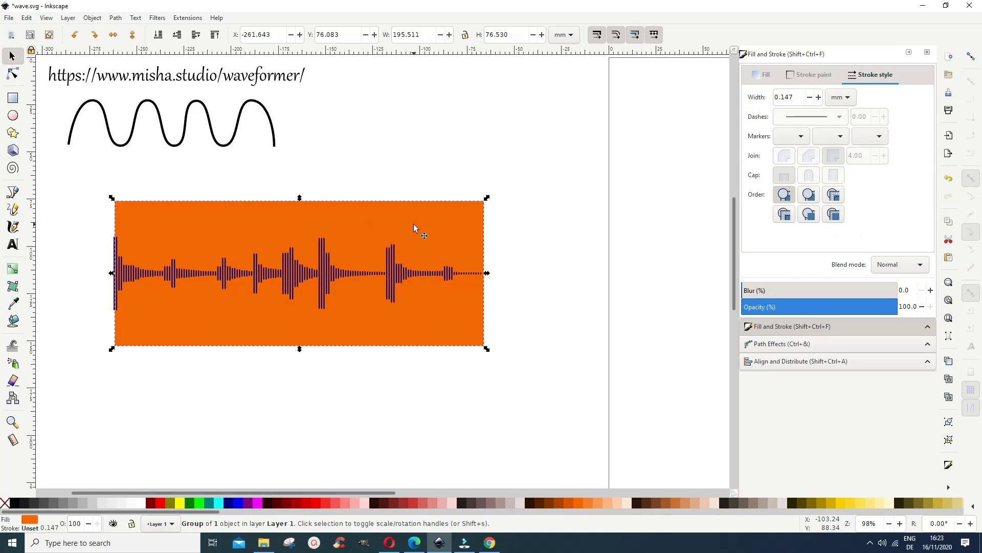
pyautogui.press('Delete')
# Step: Move the navy waveform under the wave line and place an ungrouped duplicate of it below
pyautogui.click(331, 292)
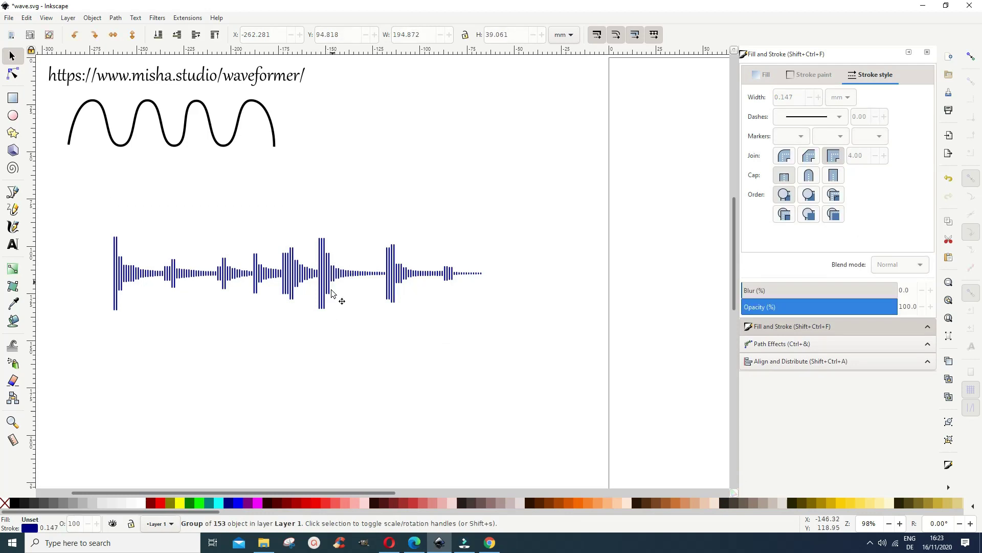
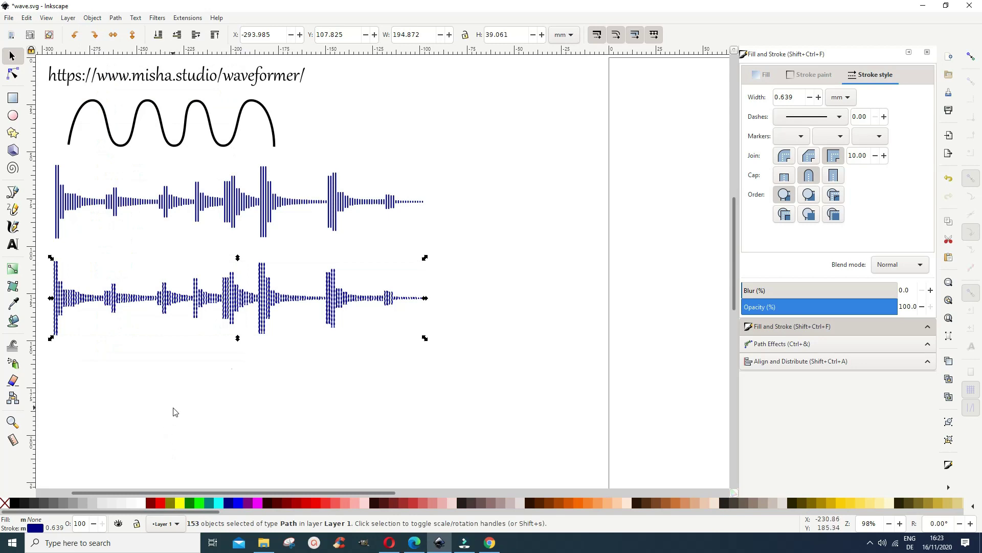
pyautogui.click(301, 404)
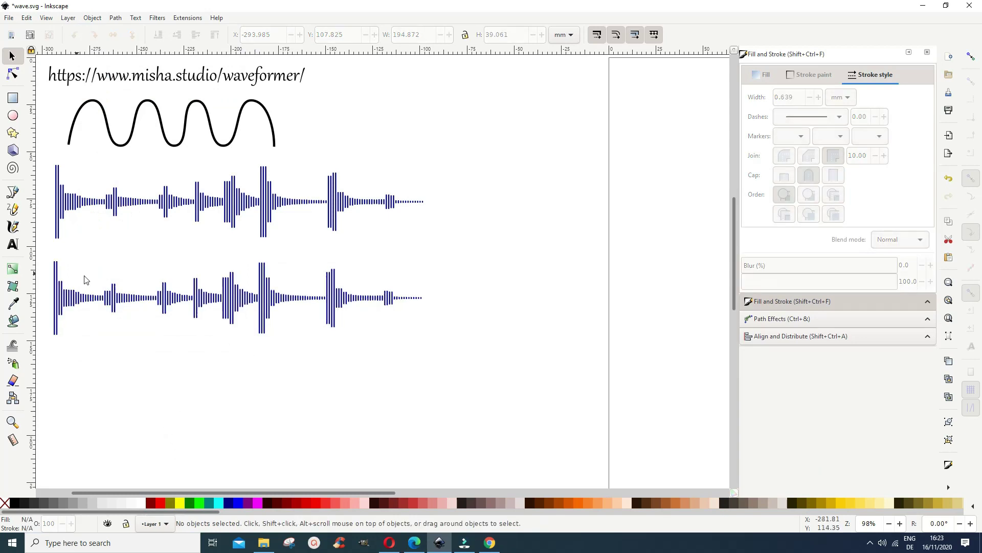
# Step: Set the stroke of the first group of bars at the lower waveform's left end to red
pyautogui.moveTo(48, 250)
pyautogui.mouseDown()
pyautogui.moveTo(82, 342)
pyautogui.moveTo(106, 354)
pyautogui.mouseUp()
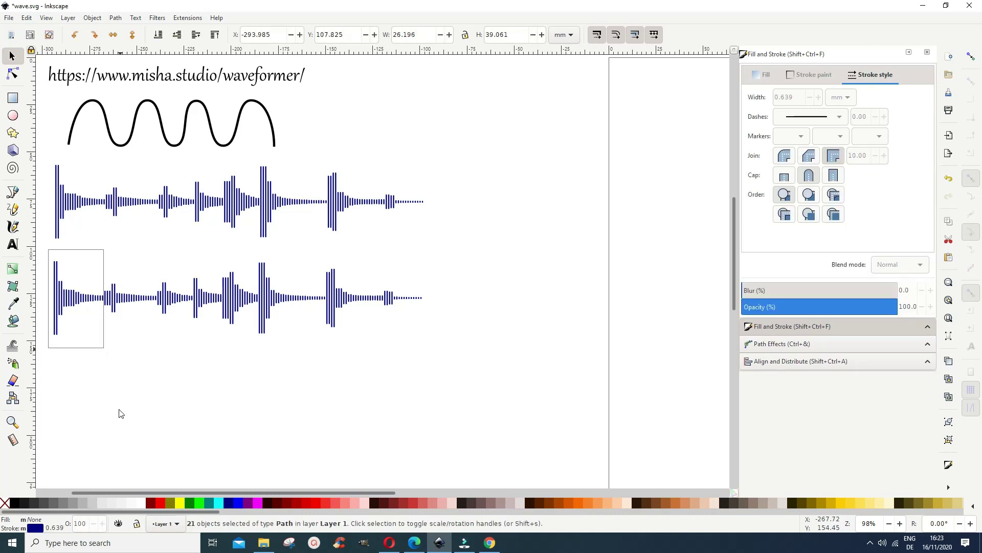
pyautogui.keyDown('shift'); pyautogui.click(162, 508); pyautogui.keyUp('shift')
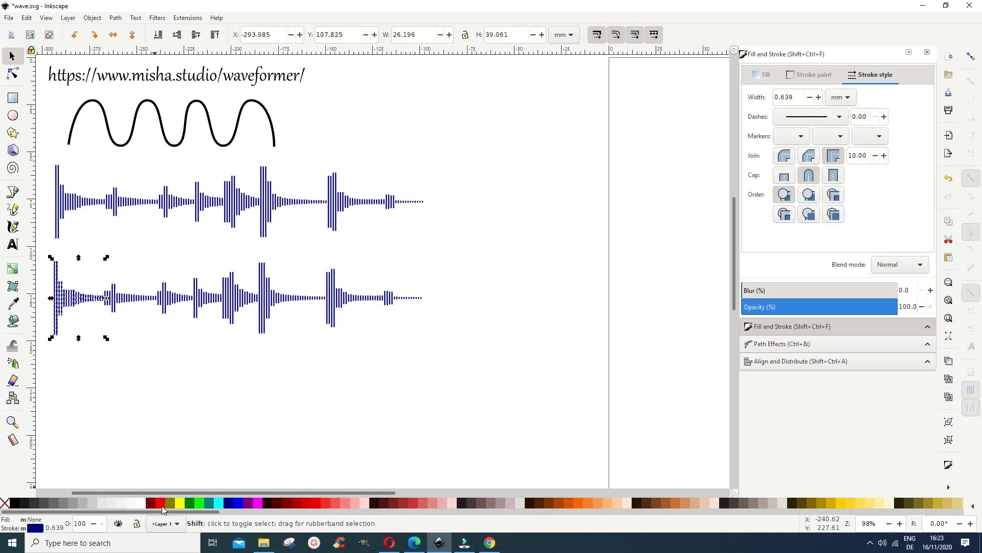
pyautogui.click(156, 353)
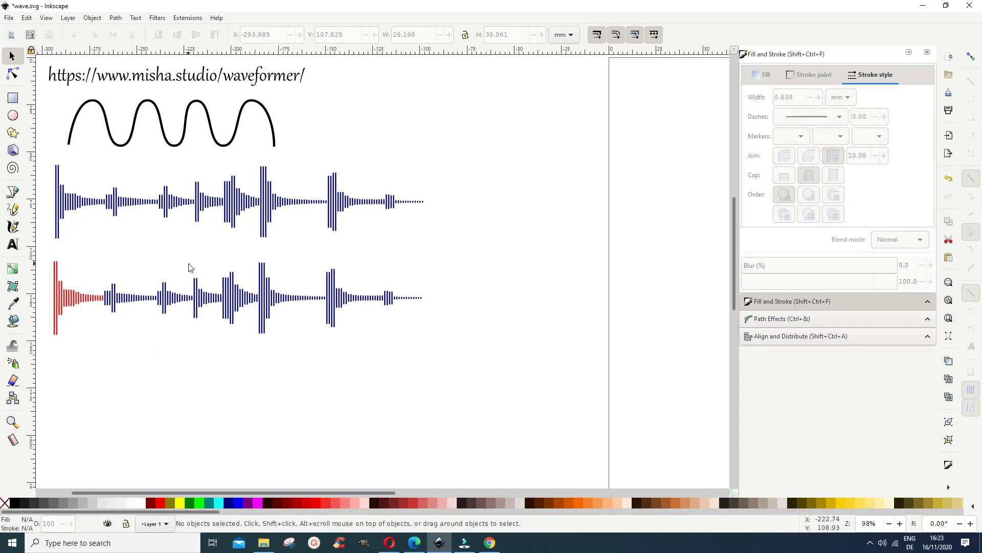
# Step: Set the stroke of the middle bars around the three tall peaks of the lower waveform to yellow
pyautogui.moveTo(191, 262)
pyautogui.mouseDown()
pyautogui.moveTo(208, 332)
pyautogui.moveTo(281, 350)
pyautogui.mouseUp()
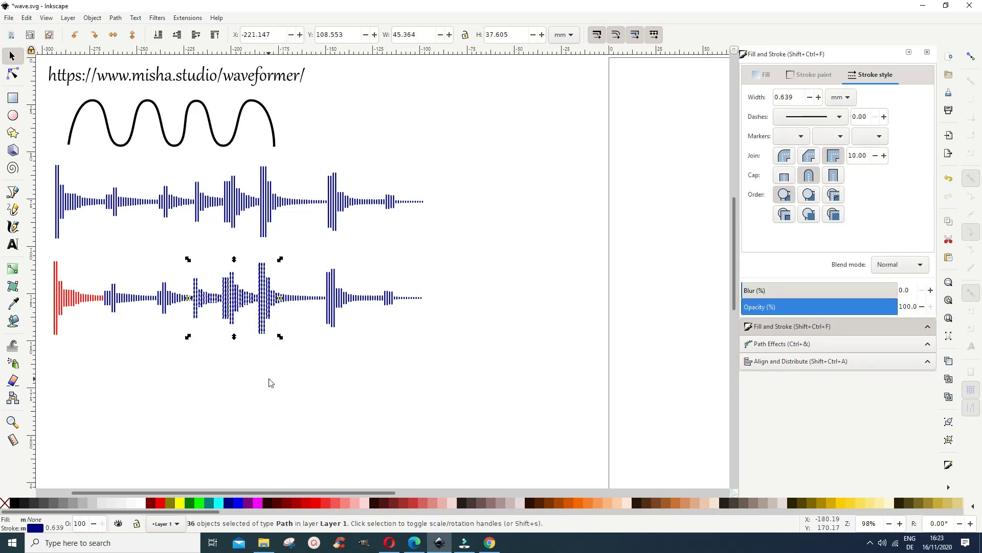
pyautogui.keyDown('shift'); pyautogui.click(182, 504); pyautogui.keyUp('shift')
pyautogui.click(283, 414)
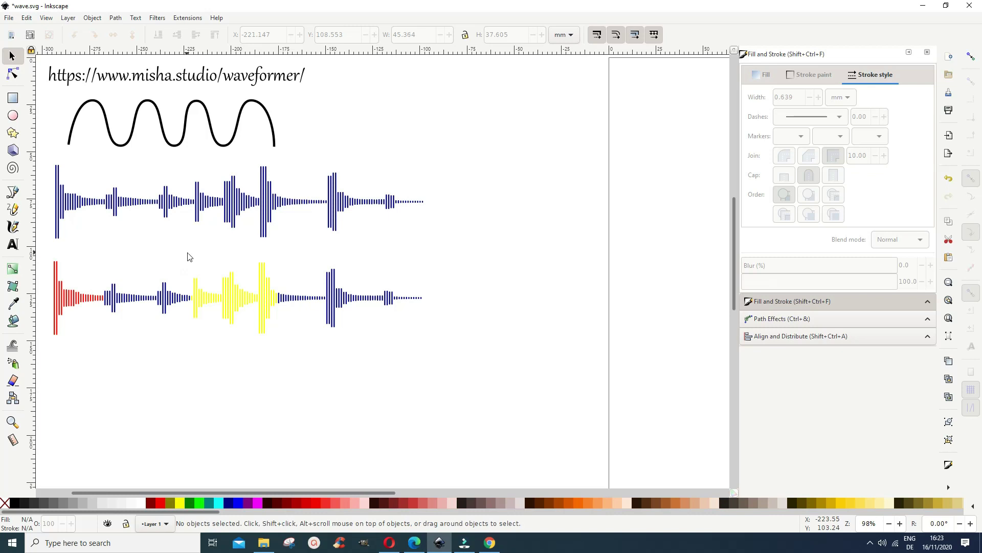
# Step: Change the stroke of the lower waveform's yellow middle section, including the adjacent bars, to orange #FF6600
pyautogui.moveTo(188, 253)
pyautogui.mouseDown()
pyautogui.moveTo(202, 321)
pyautogui.moveTo(242, 342)
pyautogui.moveTo(285, 342)
pyautogui.mouseUp()
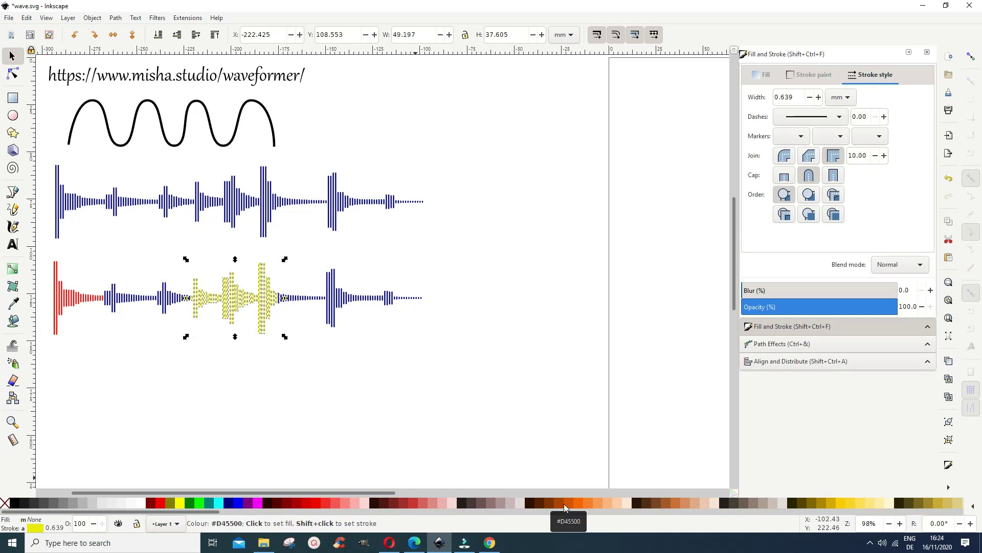
pyautogui.keyDown('shift'); pyautogui.click(580, 504); pyautogui.keyUp('shift')
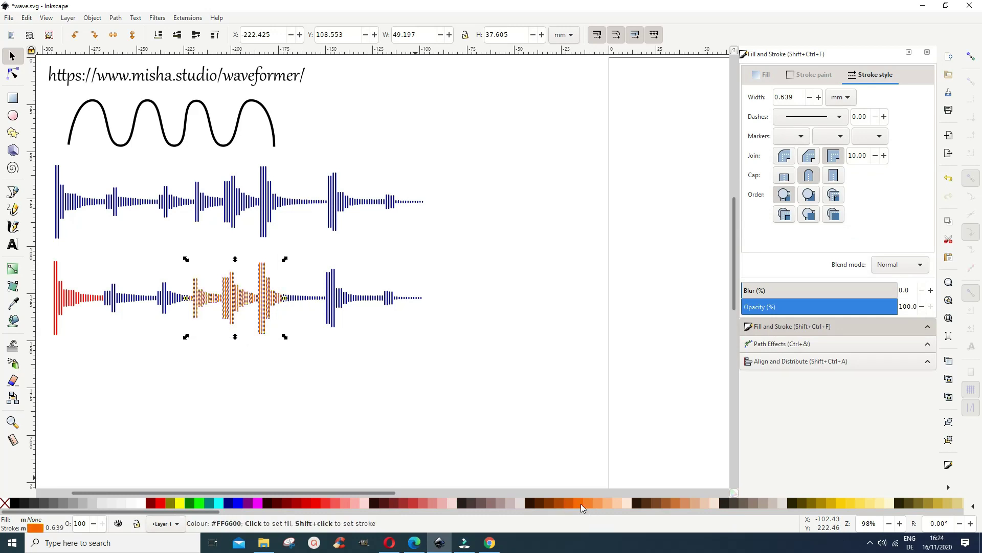
# Step: Set the stroke of the bars from the last tall peak to the lower waveform's right end to dark yellow #AA8800
pyautogui.click(385, 393)
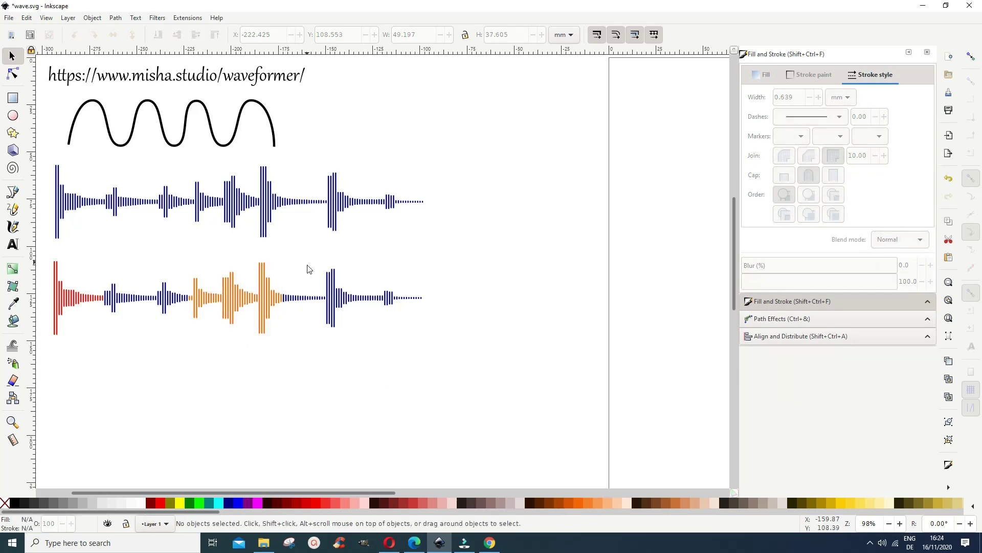
pyautogui.moveTo(318, 251); pyautogui.dragTo(433, 353)
pyautogui.click(432, 353)
pyautogui.moveTo(323, 255)
pyautogui.mouseDown()
pyautogui.moveTo(340, 333)
pyautogui.moveTo(423, 343)
pyautogui.mouseUp()
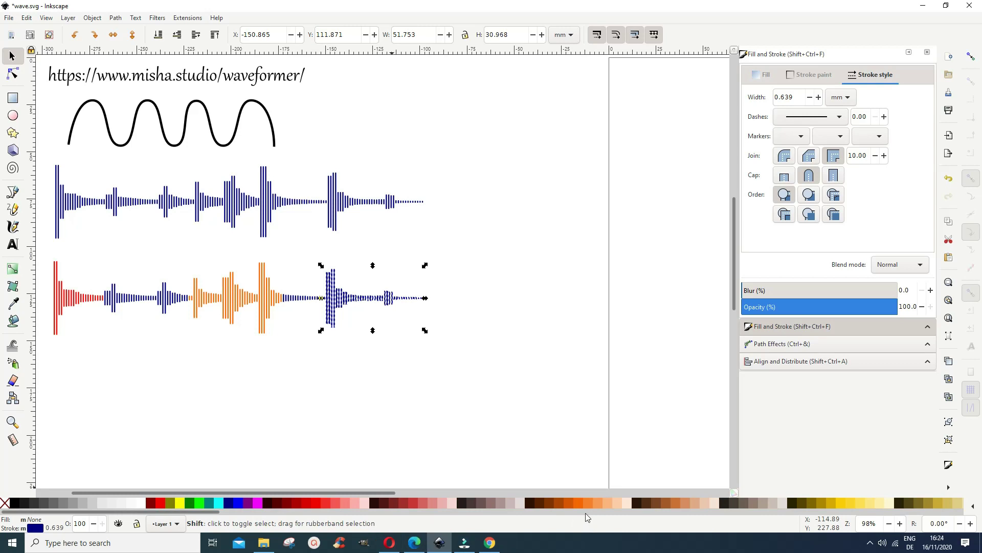
pyautogui.keyDown('shift'); pyautogui.click(820, 503); pyautogui.keyUp('shift')
pyautogui.click(419, 423)
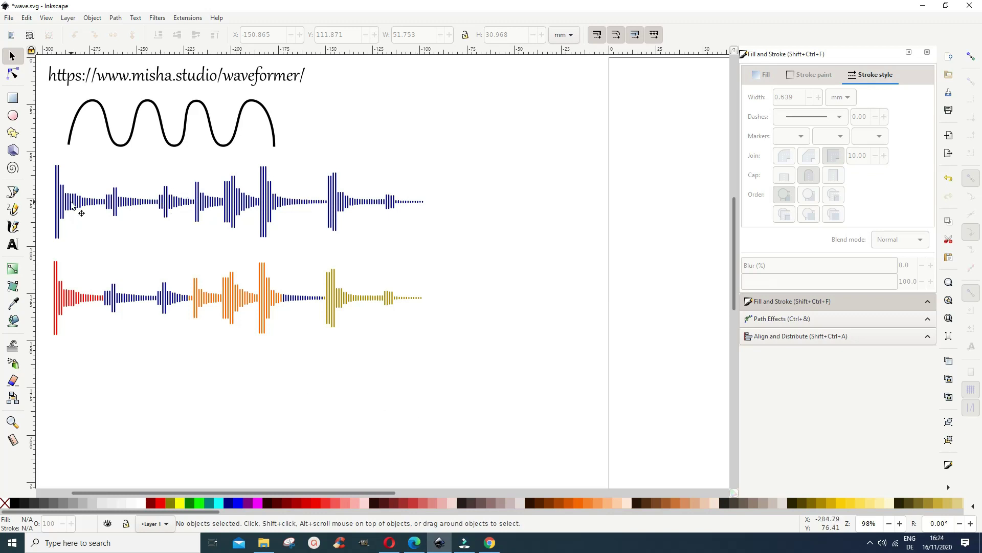
# Step: Draw a circle about 67 mm wide over the lower waveform's orange section and fill it with a conical mesh gradient
pyautogui.click(13, 115)
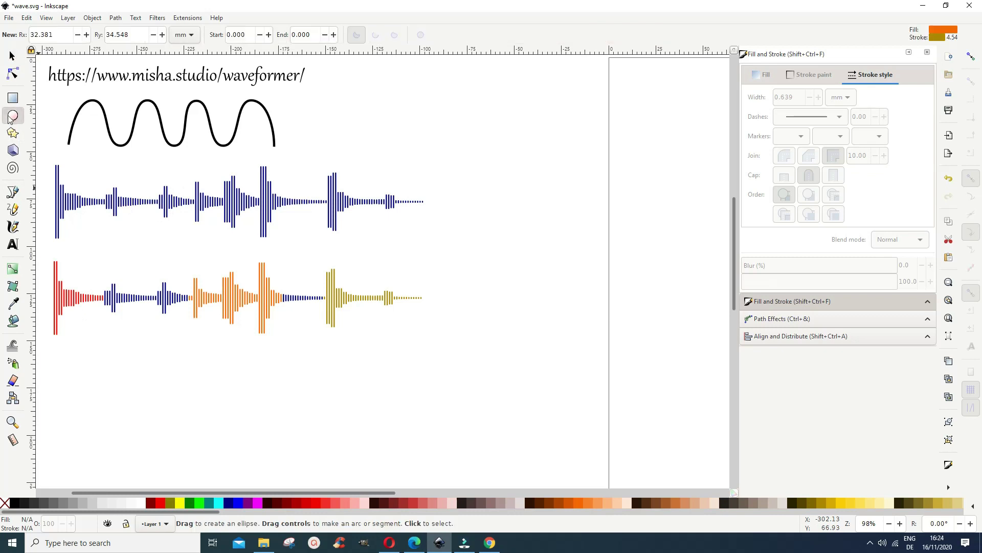
pyautogui.moveTo(177, 253)
pyautogui.mouseDown()
pyautogui.moveTo(195, 303)
pyautogui.moveTo(295, 347)
pyautogui.moveTo(304, 382)
pyautogui.mouseUp()
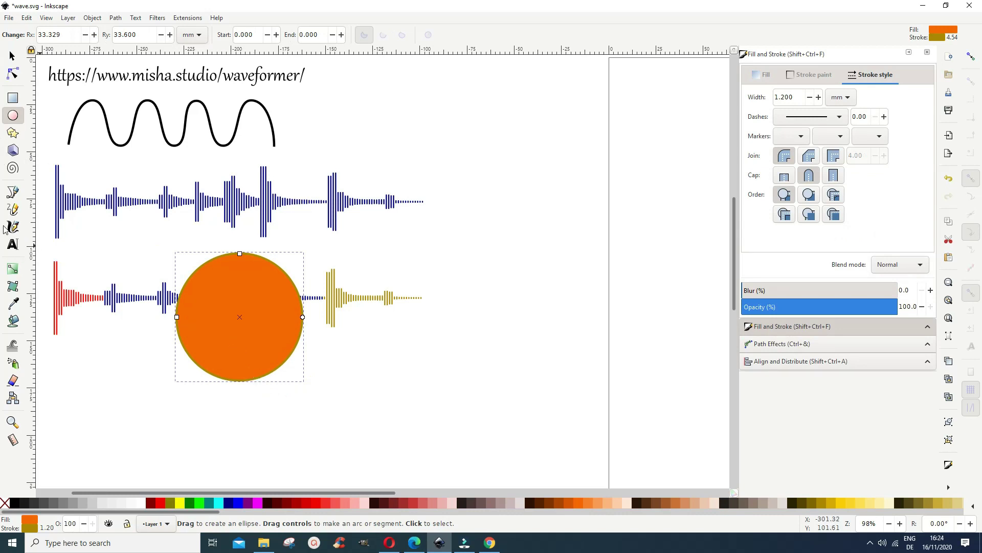
pyautogui.click(13, 286)
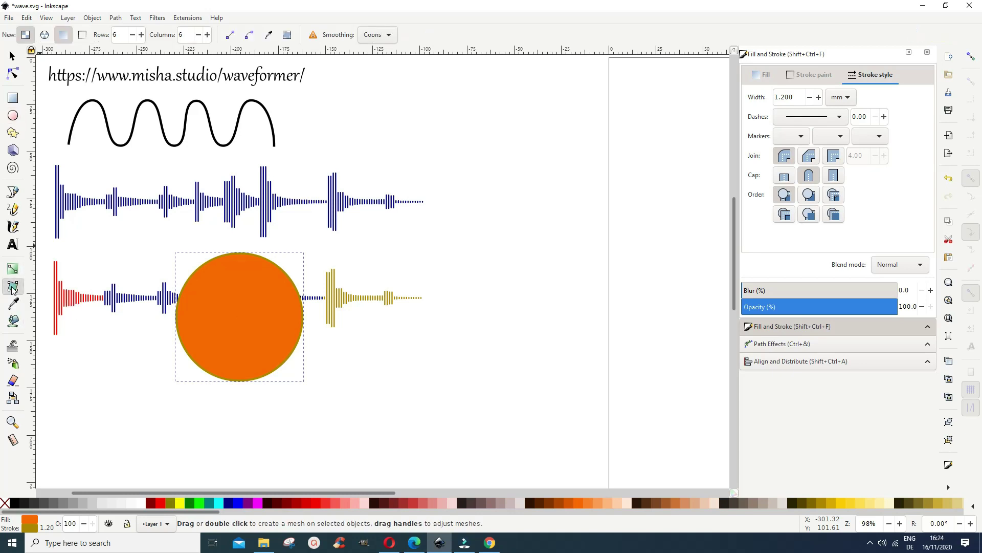
pyautogui.click(45, 35)
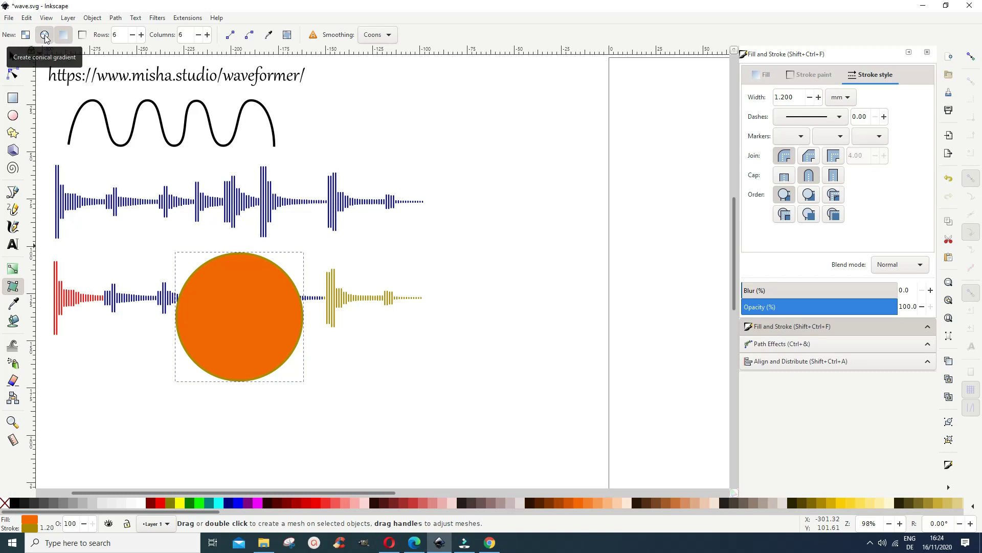
pyautogui.doubleClick(222, 294)
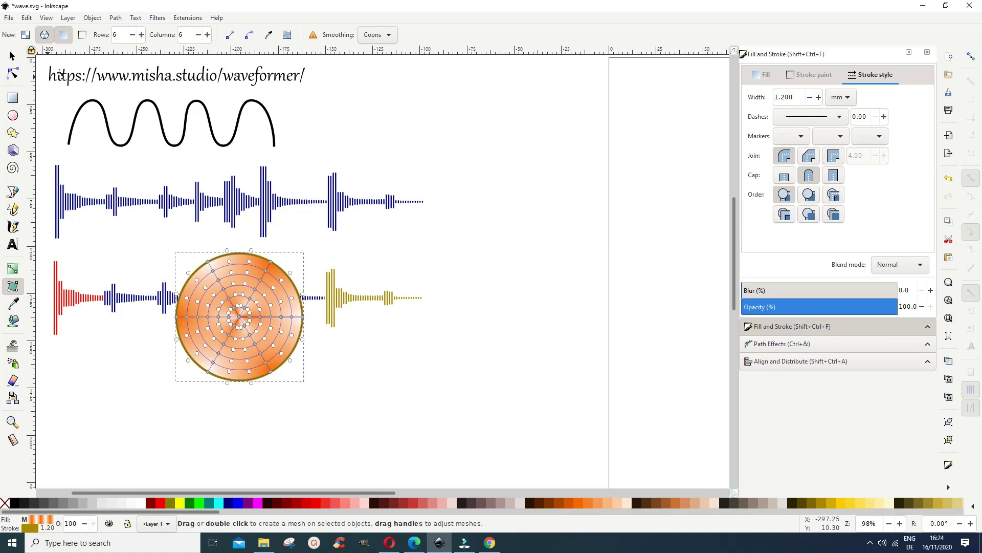
# Step: Send the circle behind the lower waveform and stretch it into an ellipse about 135 mm wide, centred vertically on the bars
pyautogui.click(13, 57)
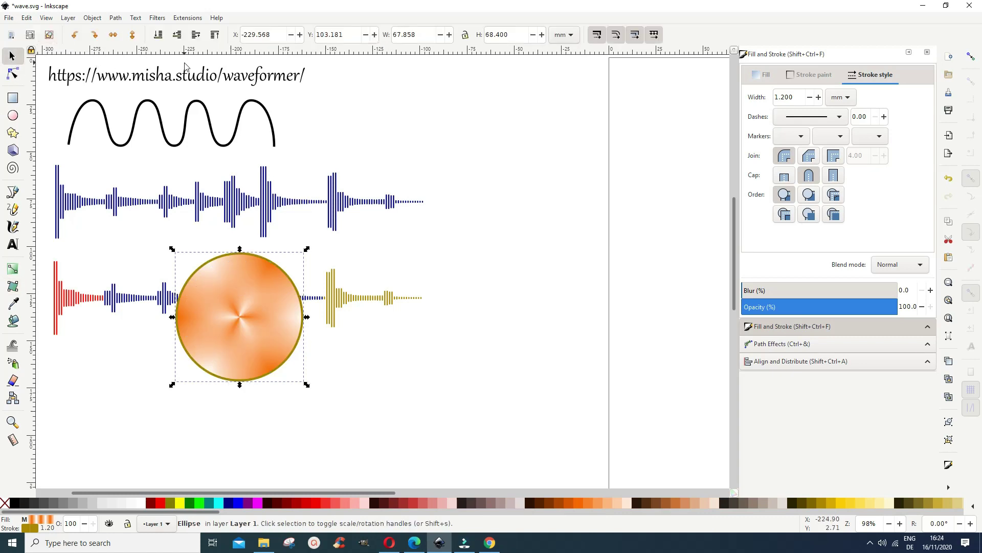
pyautogui.click(158, 37)
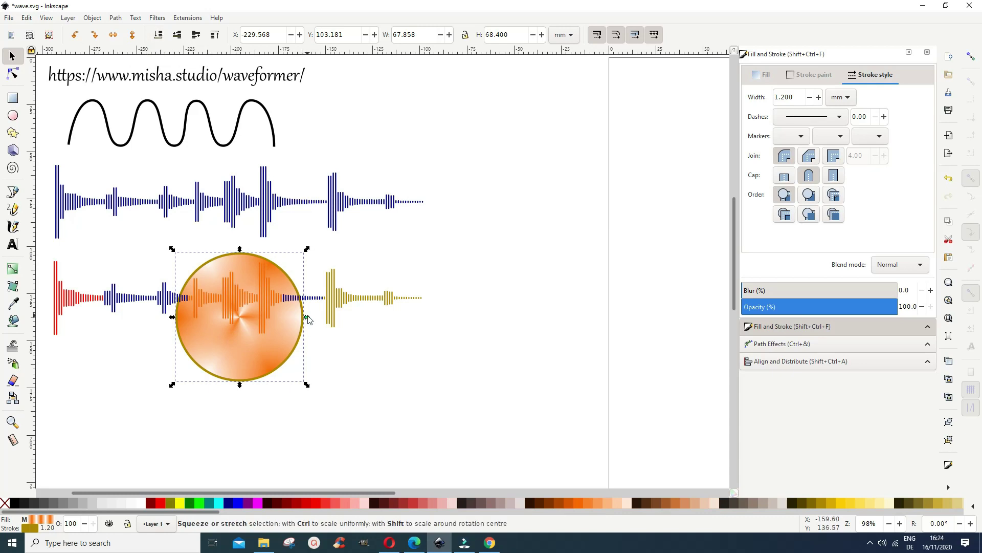
pyautogui.moveTo(309, 320); pyautogui.dragTo(361, 313)
pyautogui.moveTo(175, 314); pyautogui.dragTo(101, 308)
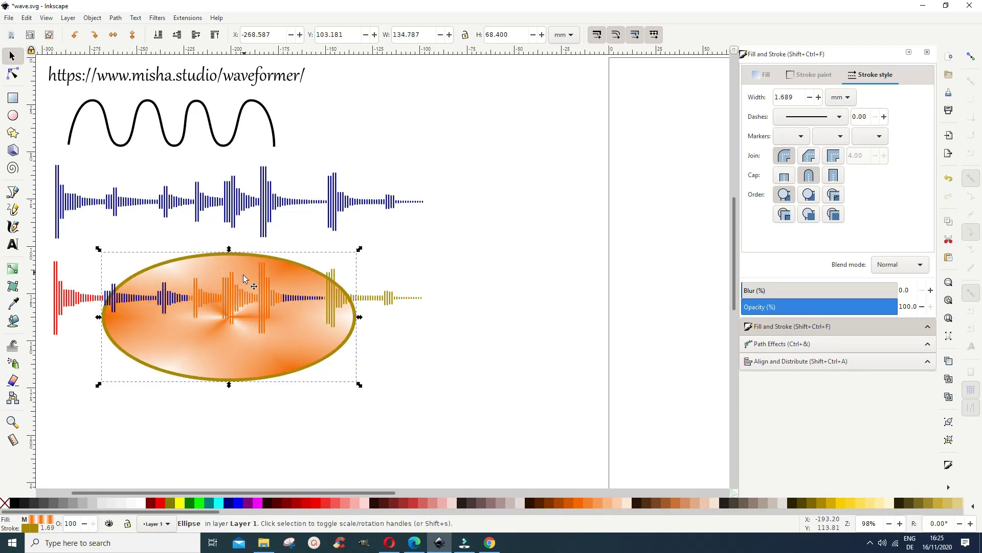
pyautogui.moveTo(225, 255); pyautogui.dragTo(223, 240)
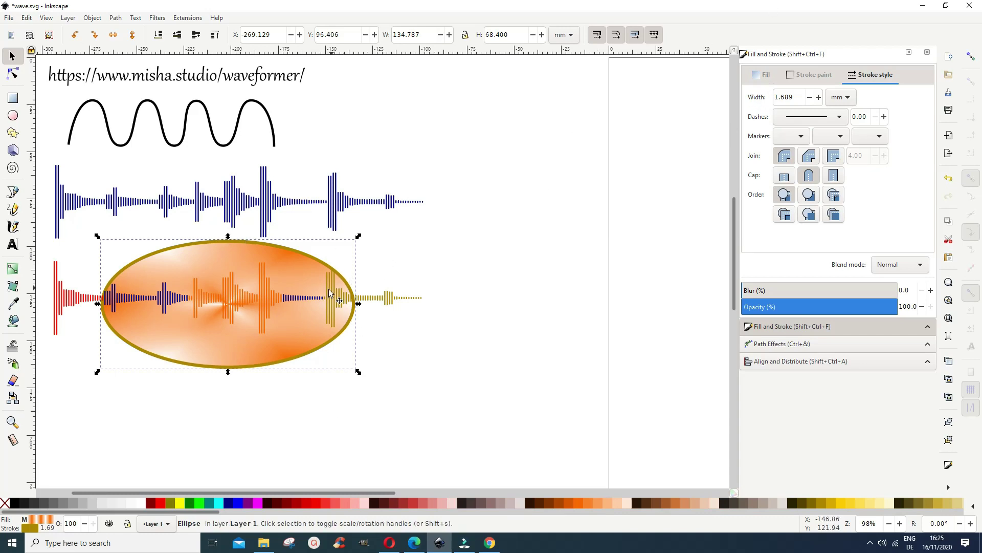
# Step: Remove the stroke paint from the ellipse behind the lower waveform
pyautogui.click(792, 78)
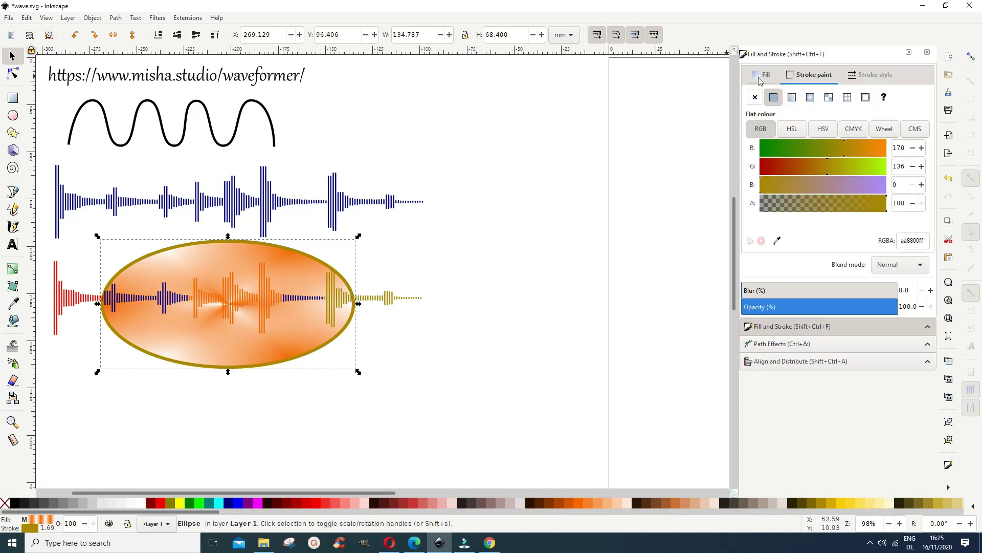
pyautogui.click(755, 98)
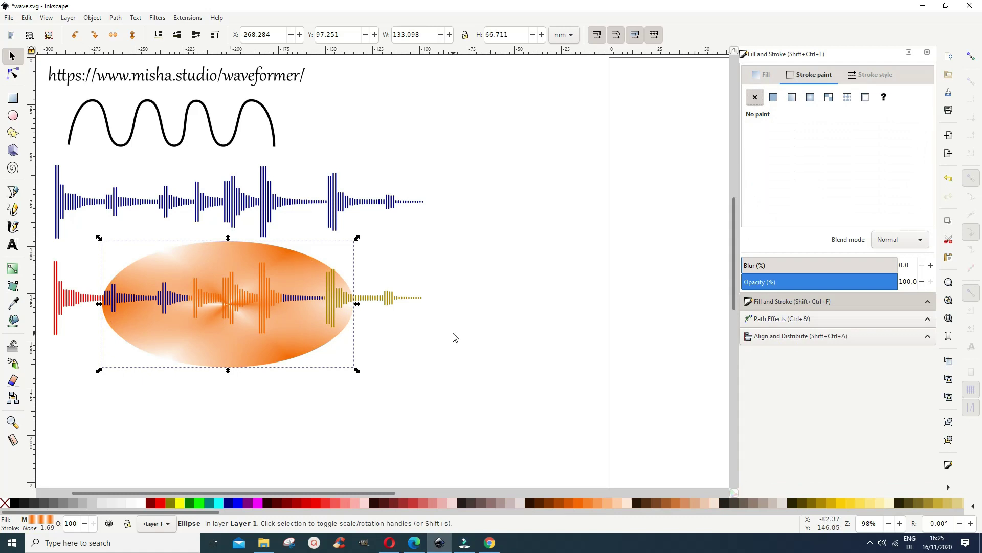
pyautogui.click(458, 365)
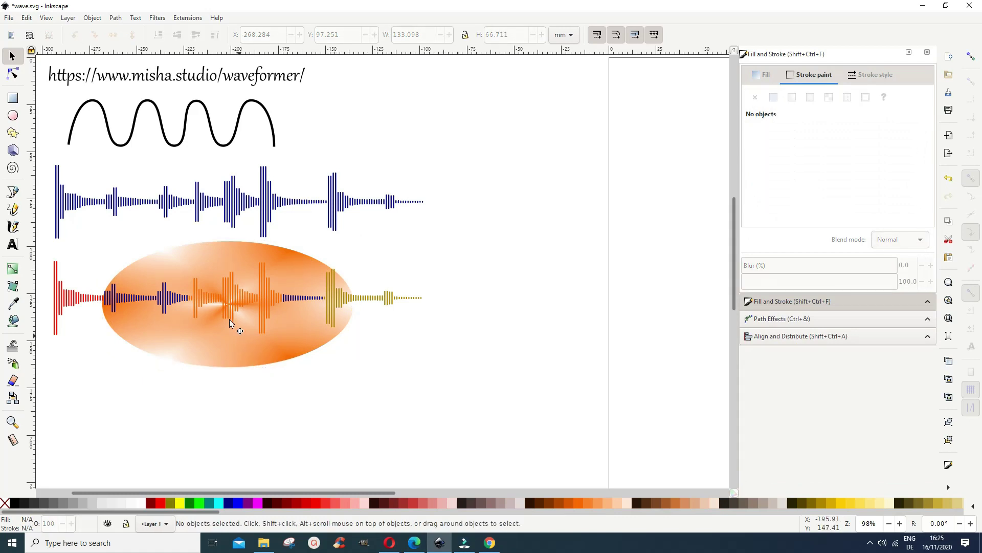
# Step: Replace the ellipse's mesh fill with flat dark brown #280B0B
pyautogui.click(289, 352)
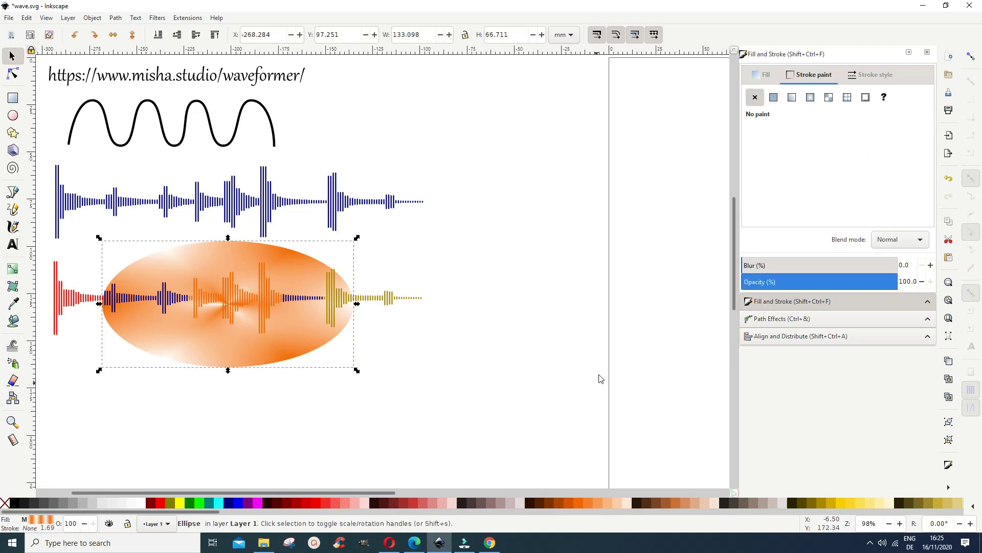
pyautogui.click(762, 80)
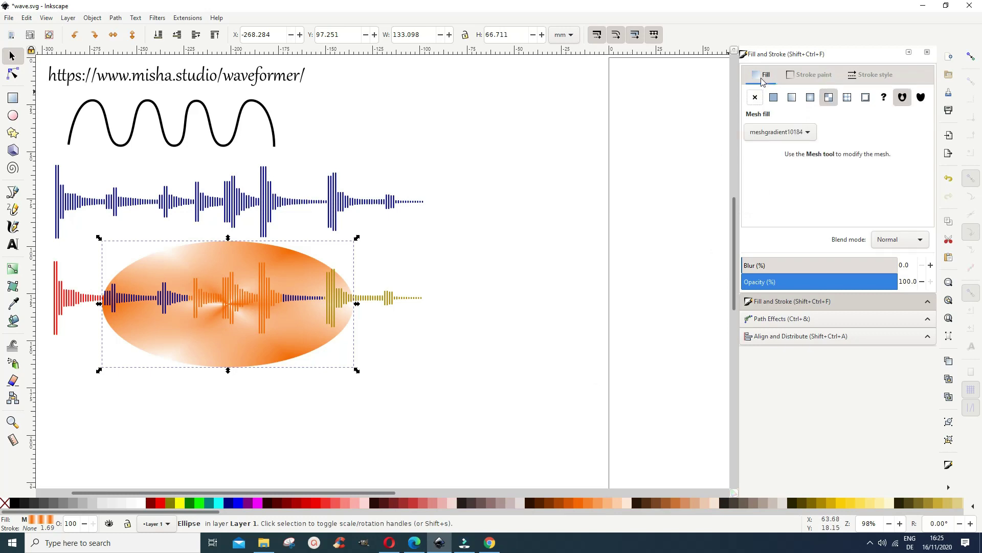
pyautogui.click(777, 101)
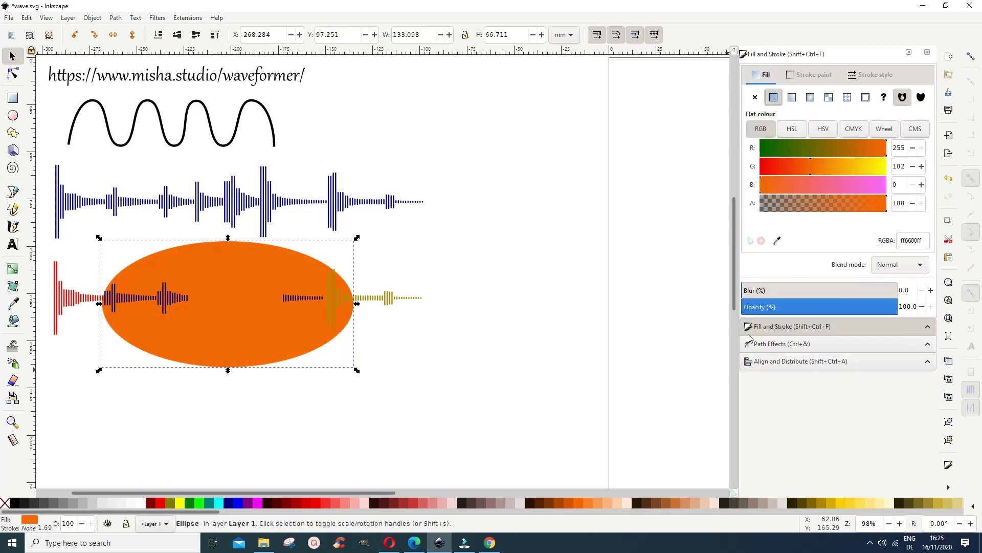
pyautogui.click(828, 188)
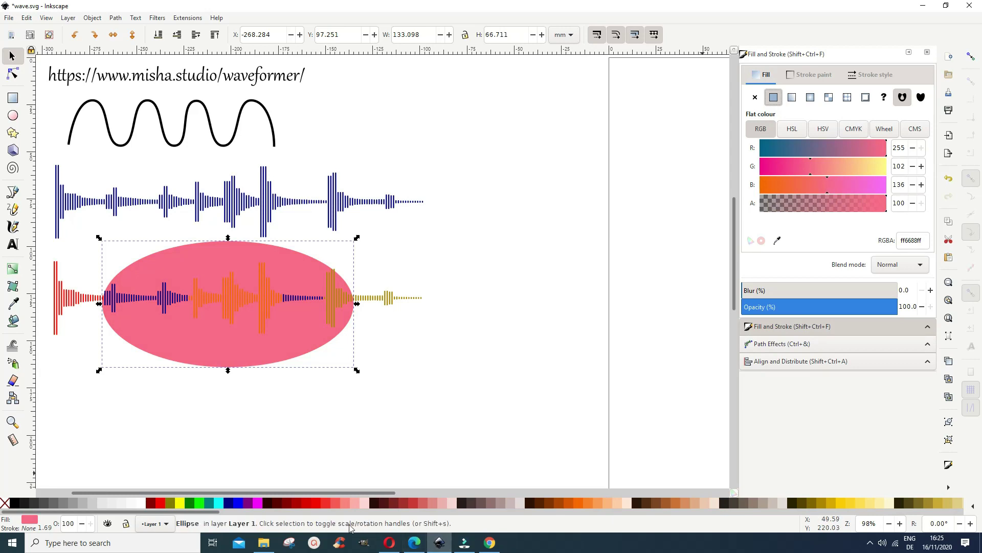
pyautogui.click(376, 504)
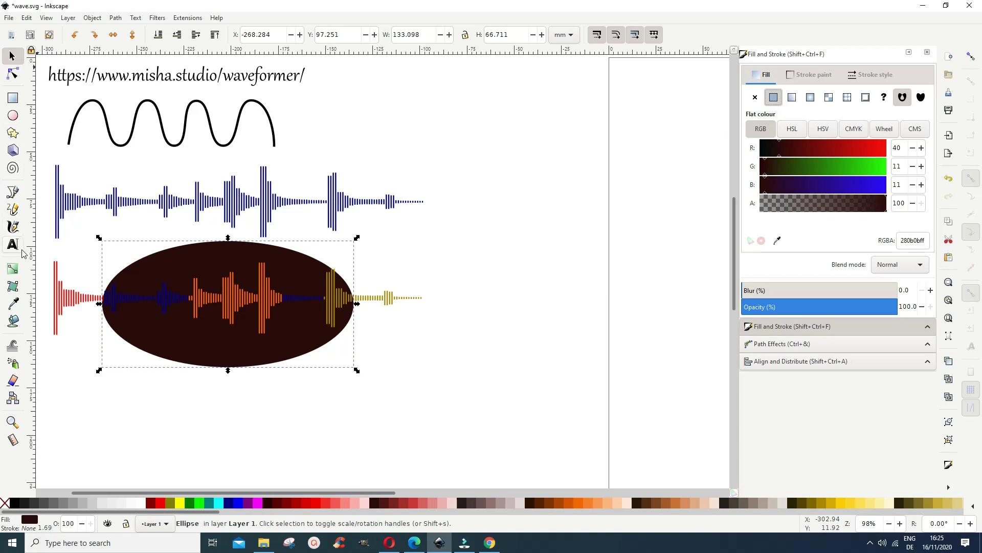
# Step: Apply a conical mesh gradient with 6 rows and 6 columns to the dark brown ellipse
pyautogui.click(14, 288)
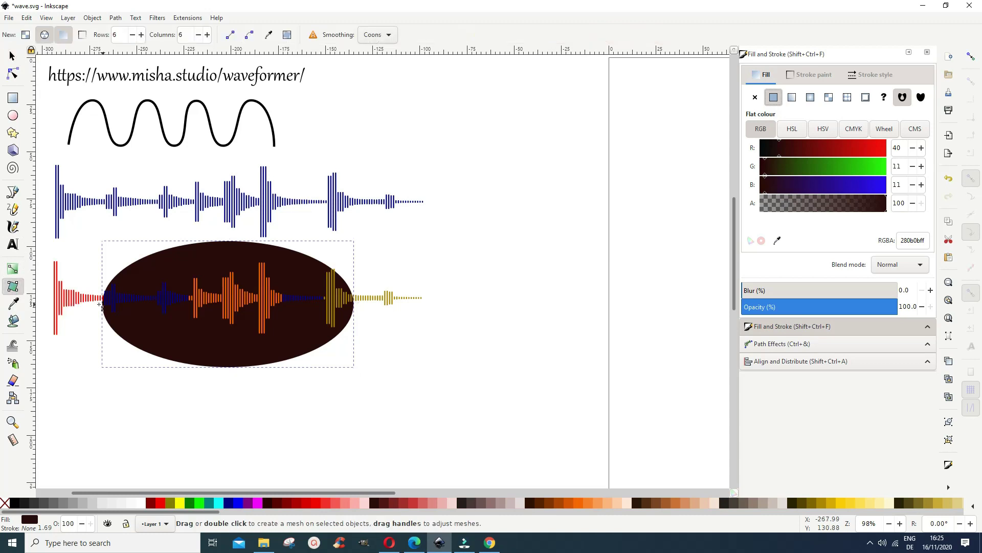
pyautogui.doubleClick(195, 266)
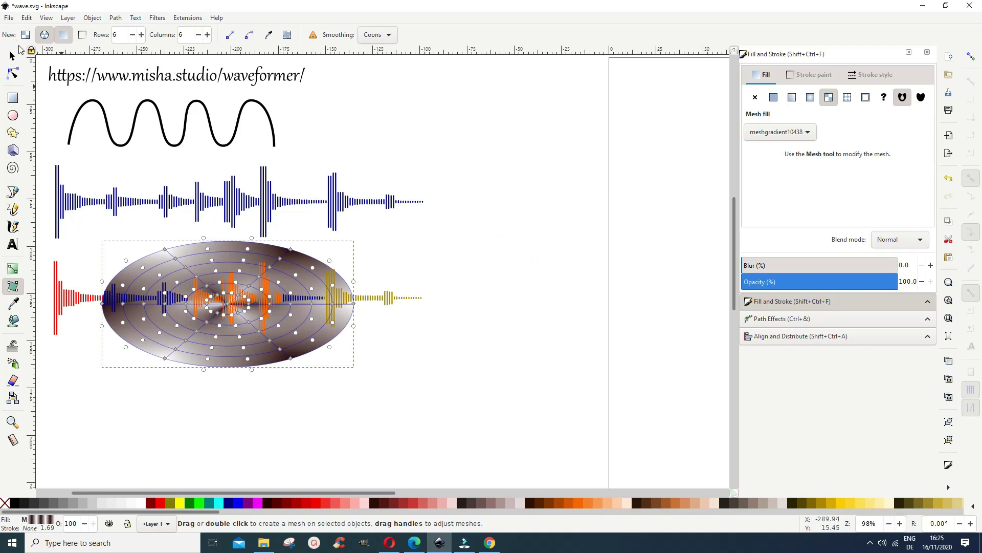
pyautogui.click(12, 55)
pyautogui.click(573, 330)
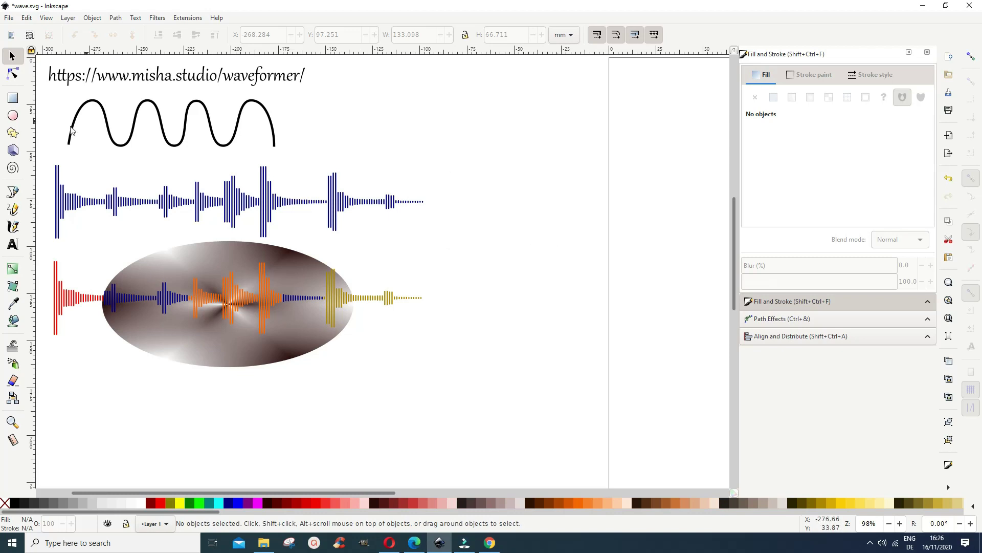
# Step: Draw a short and a taller thin vertical rectangle beside the waveforms, the taller about 1.1 × 19.8 mm, and convert both to paths
pyautogui.click(13, 98)
pyautogui.moveTo(463, 159); pyautogui.dragTo(475, 183)
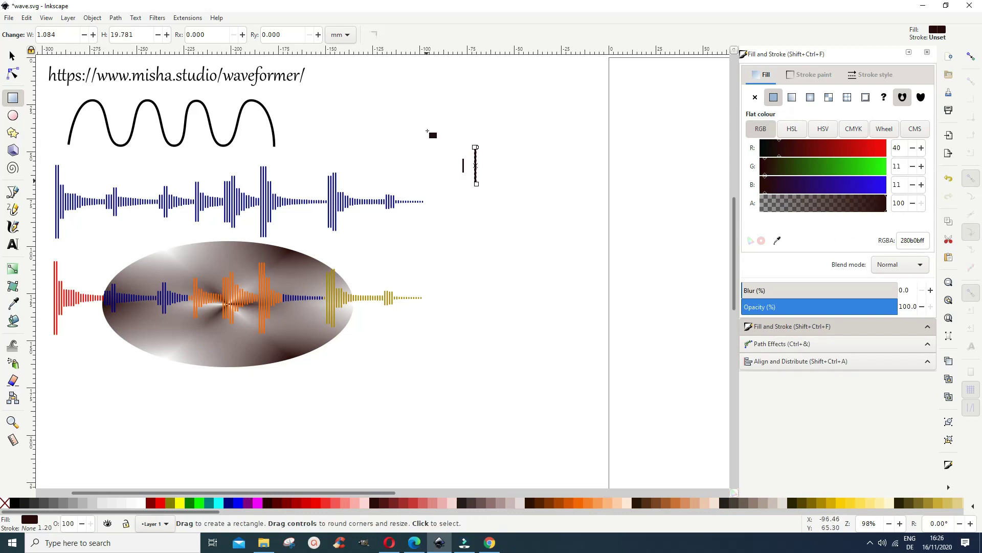
pyautogui.click(15, 54)
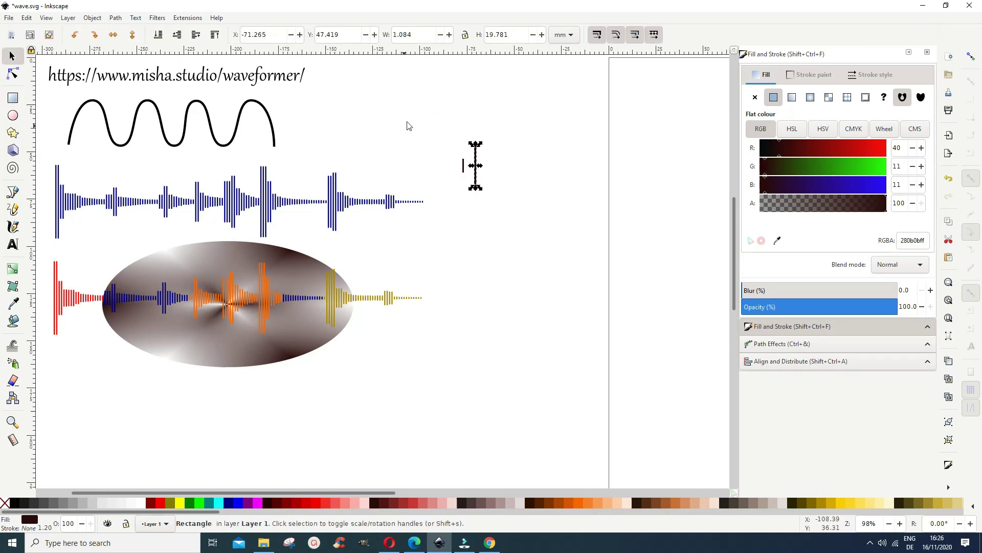
pyautogui.moveTo(428, 110); pyautogui.dragTo(520, 234)
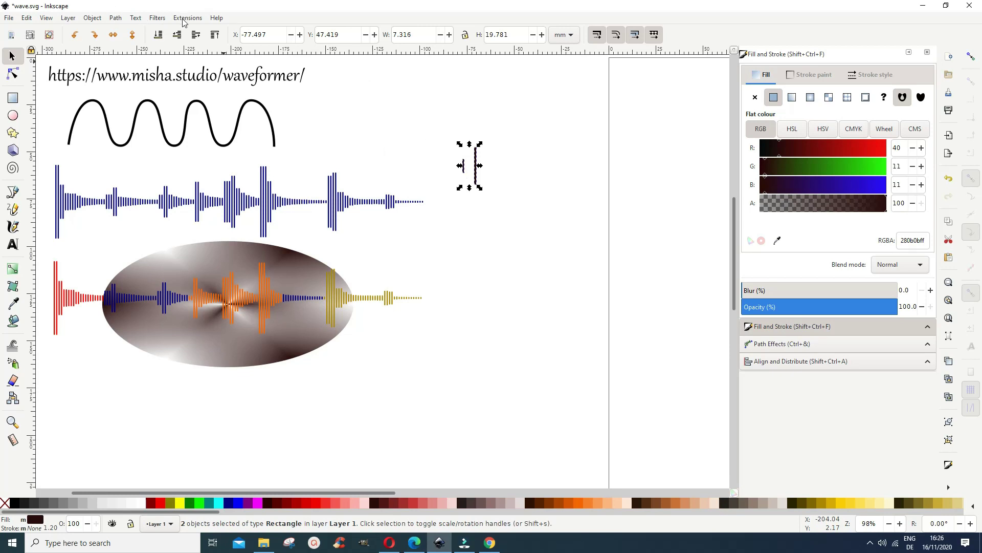
pyautogui.click(116, 18)
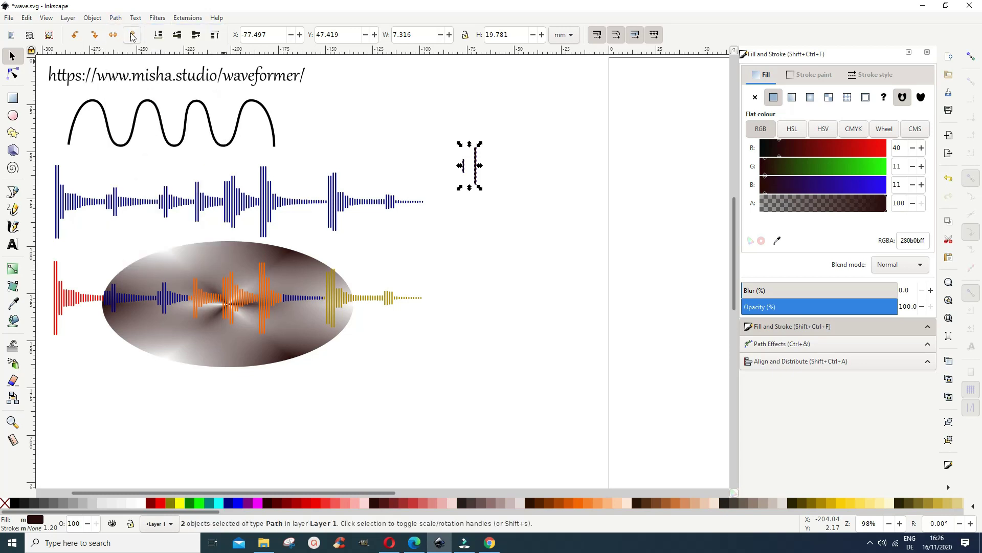
# Step: Interpolate between the two vertical bars with exponent 0.0, 5 steps and method 2, duplicating the endpaths and interpolating the style
pyautogui.click(180, 18)
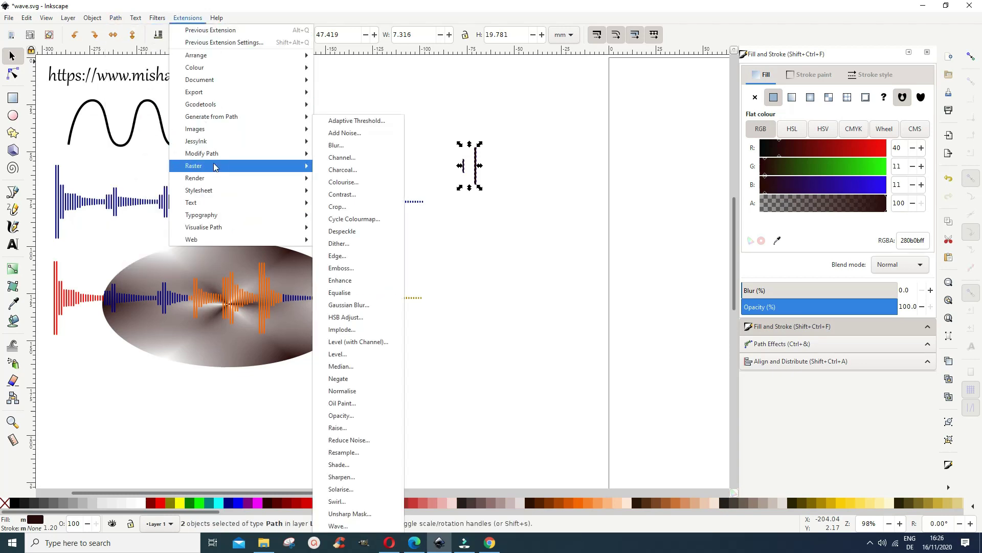
pyautogui.moveTo(214, 119)
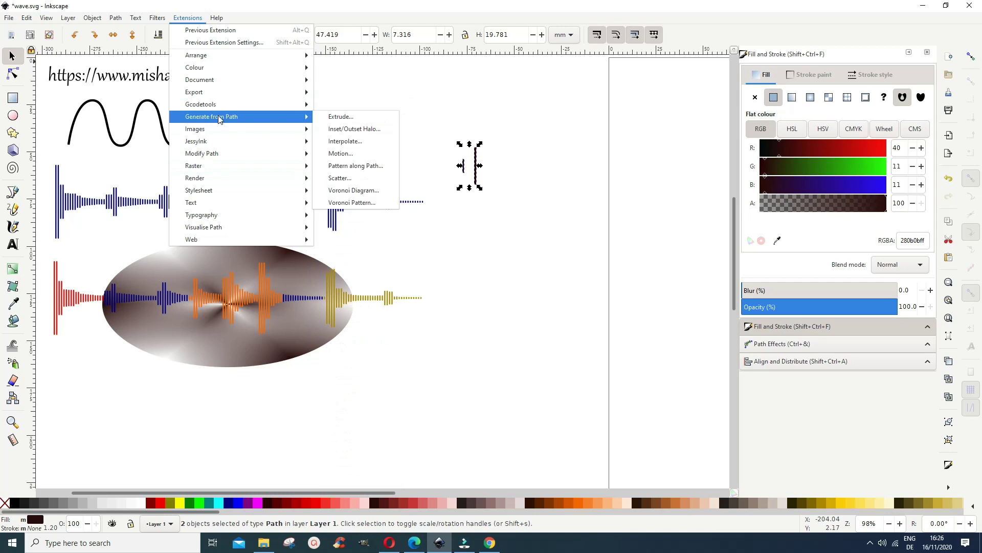
pyautogui.click(347, 142)
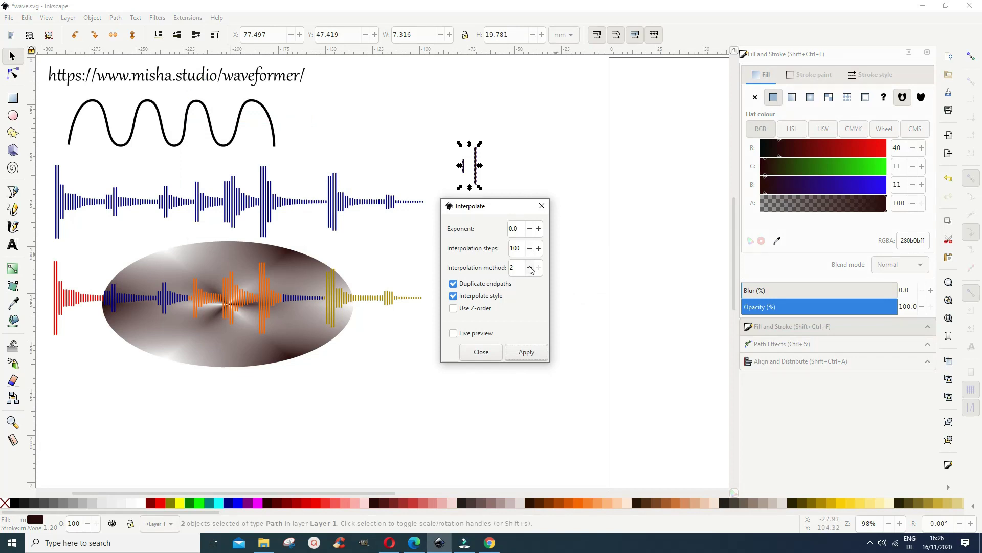
pyautogui.click(523, 249)
pyautogui.press('BackSpace')
pyautogui.write('5')
pyautogui.click(455, 335)
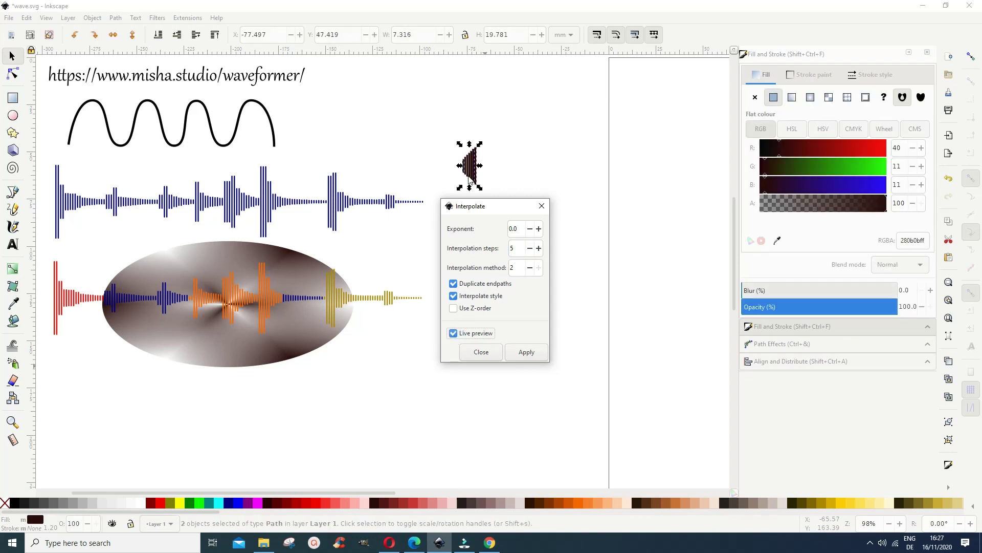
pyautogui.click(524, 351)
pyautogui.click(542, 205)
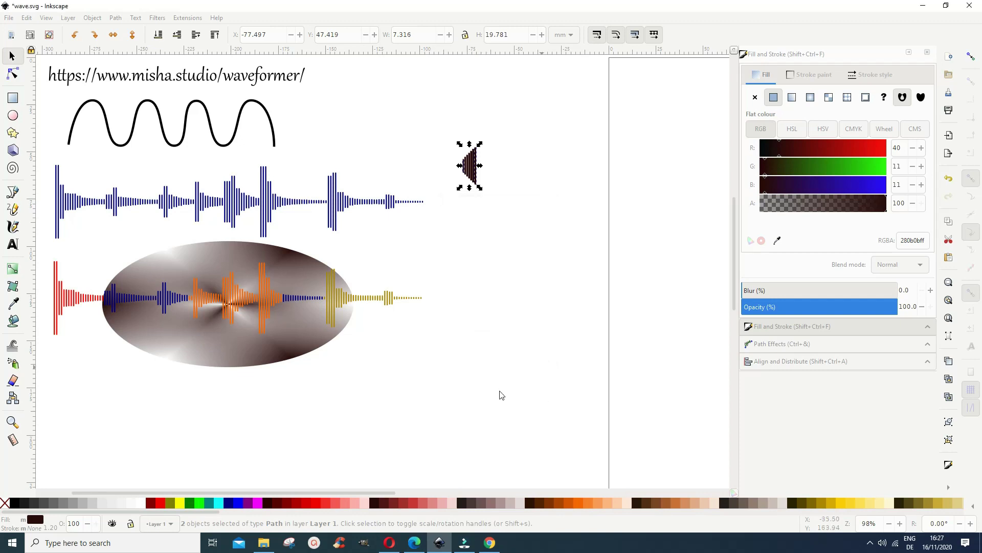
# Step: Enlarge the two end bars and the interpolated group together to about 12.7 × 34.4 mm
pyautogui.click(496, 380)
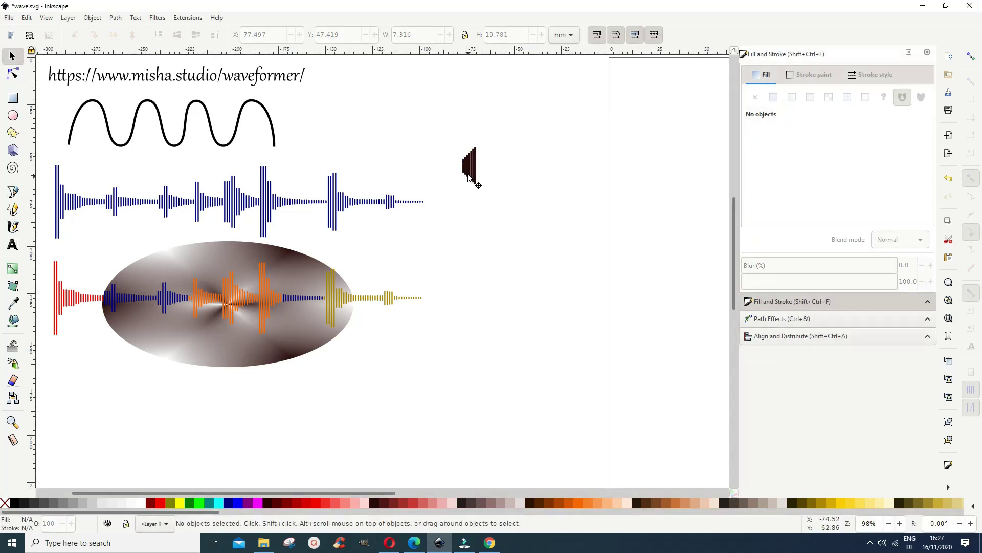
pyautogui.moveTo(448, 137); pyautogui.dragTo(495, 201)
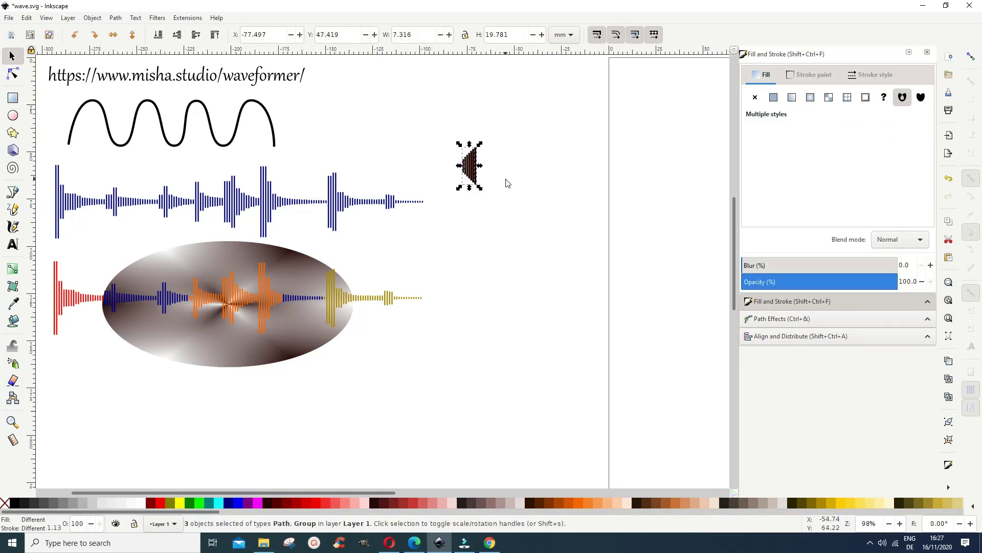
pyautogui.moveTo(479, 166); pyautogui.dragTo(484, 169)
pyautogui.click(475, 248)
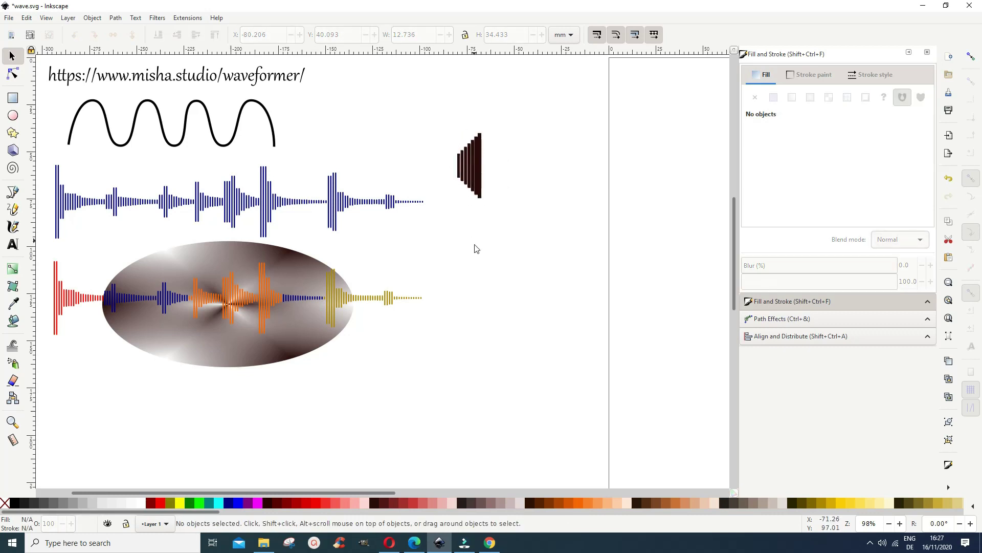